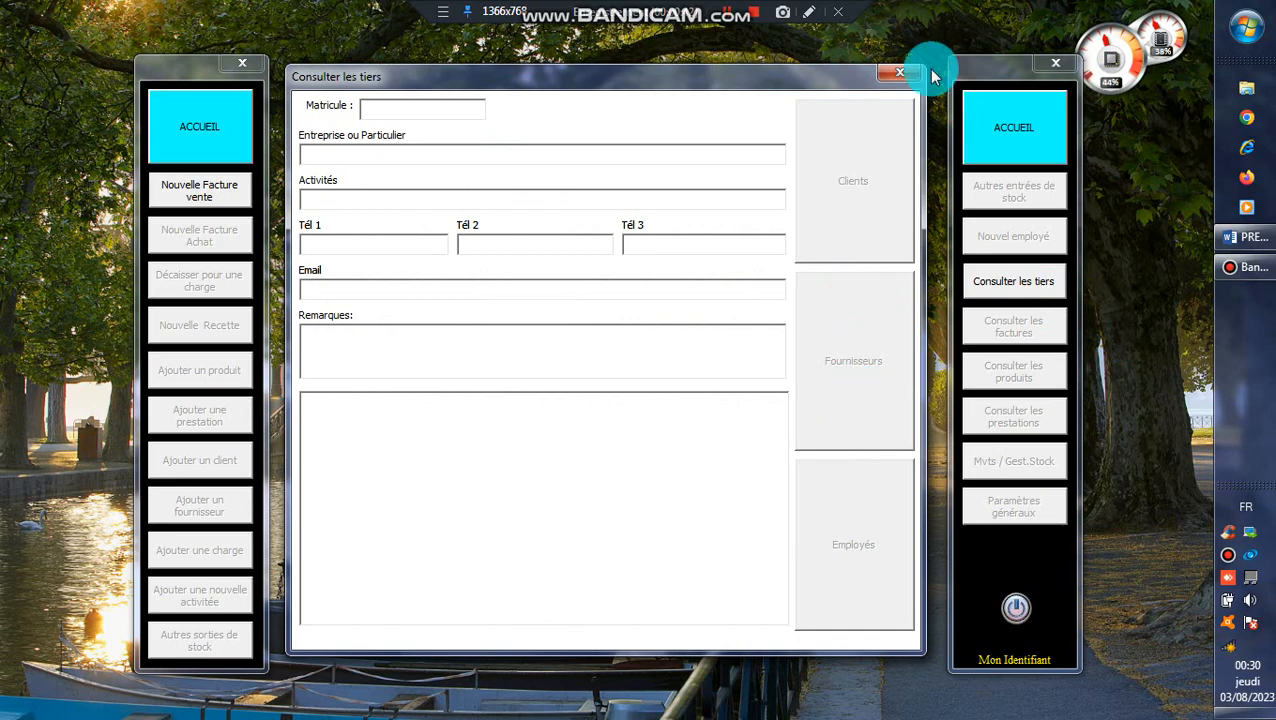
- Close the third-party lookup, view the file manager and the new sales invoice form, and return to the home screen
left_click(901, 73)
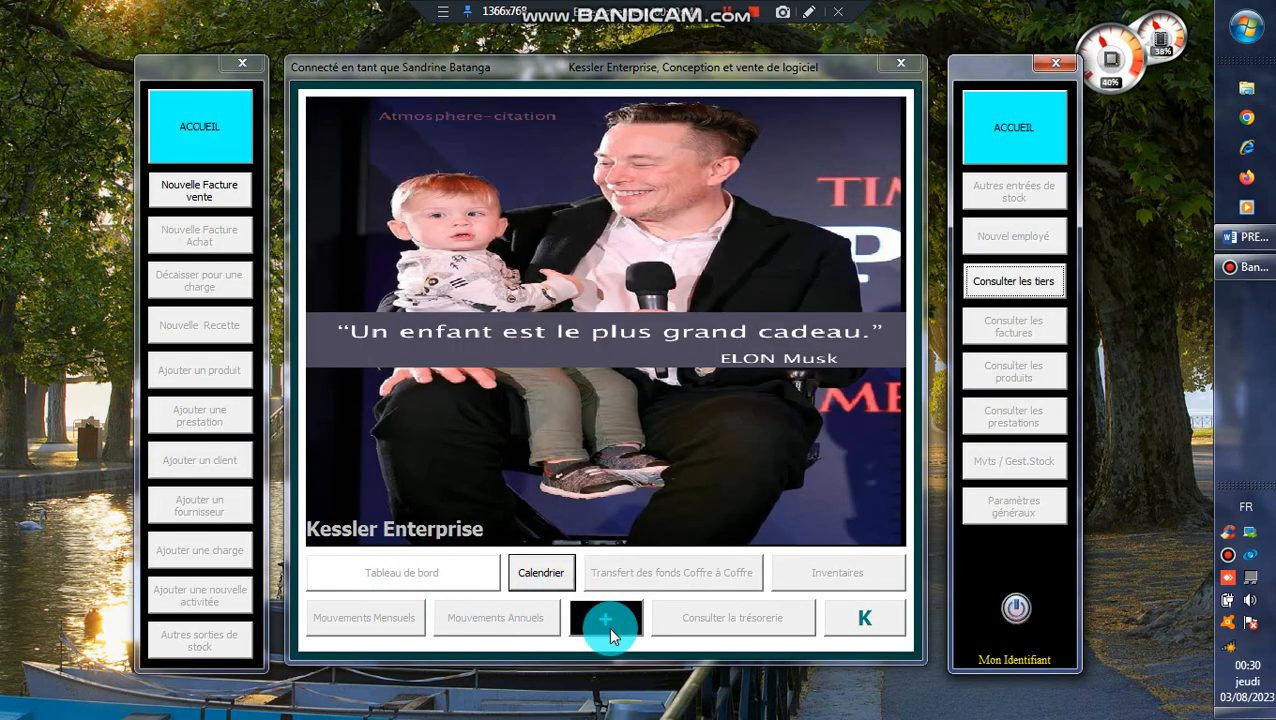
left_click(610, 618)
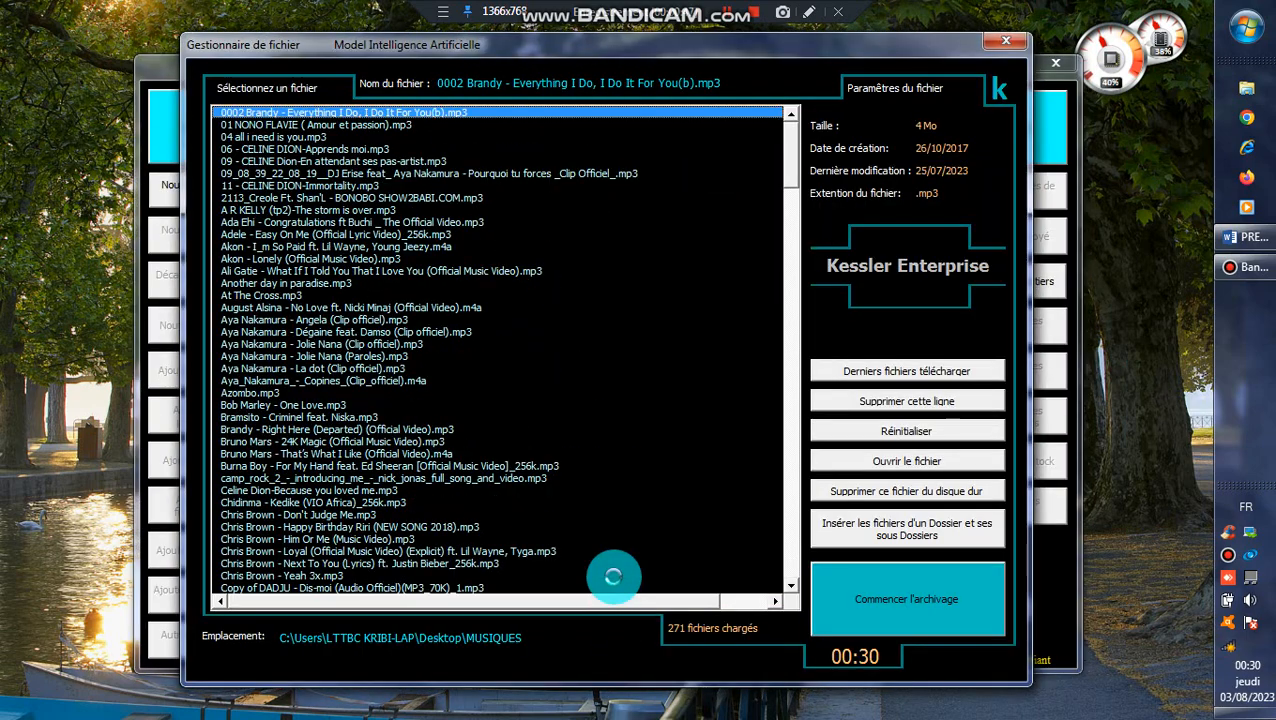
left_click(1006, 41)
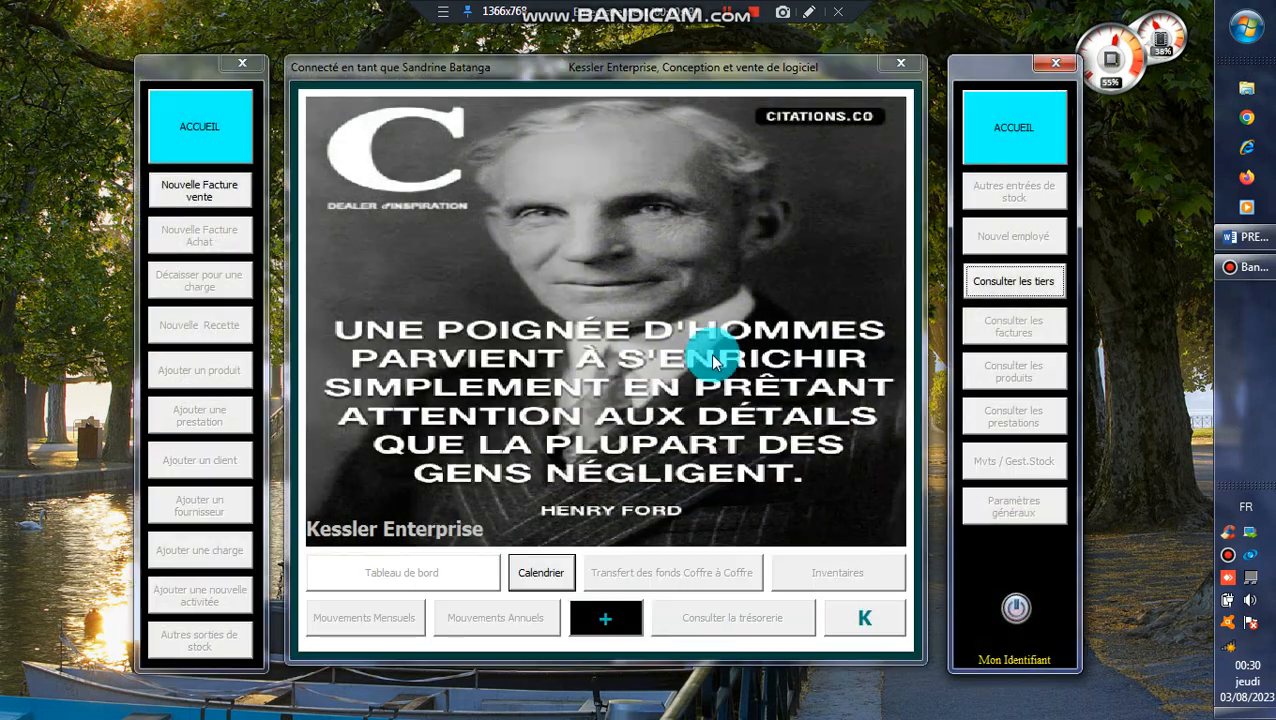
left_click(200, 192)
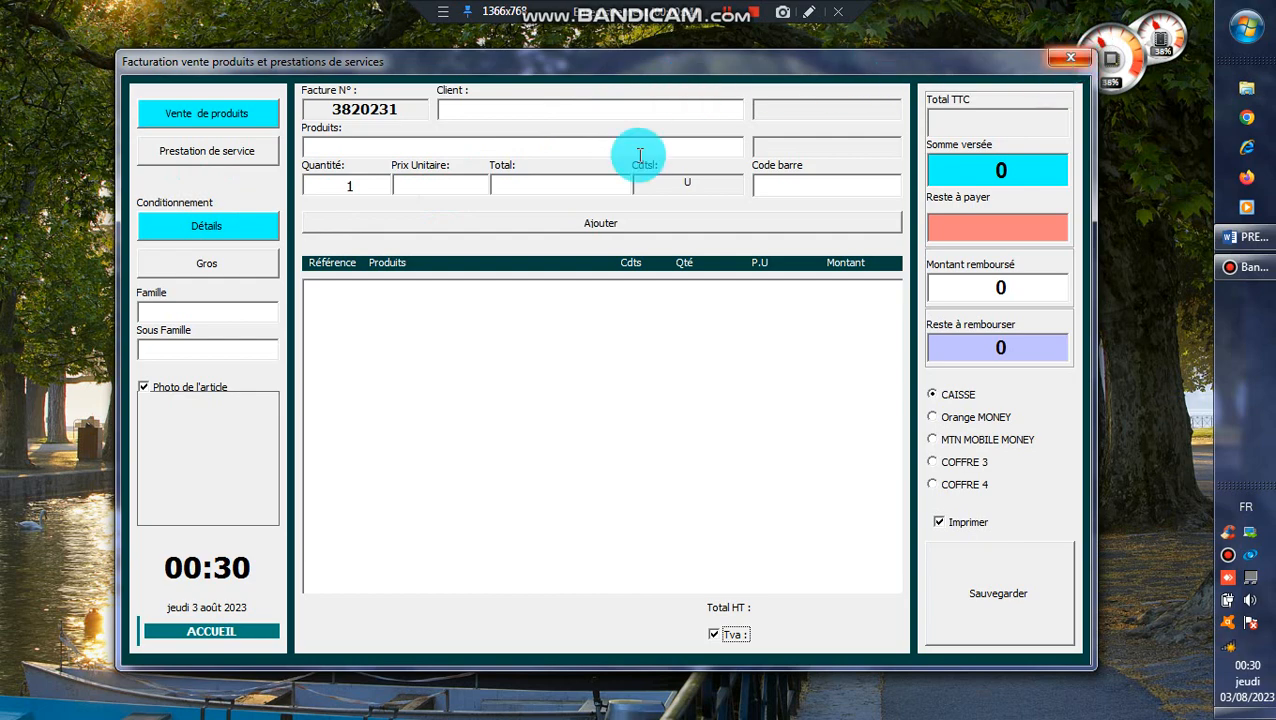
left_click(214, 632)
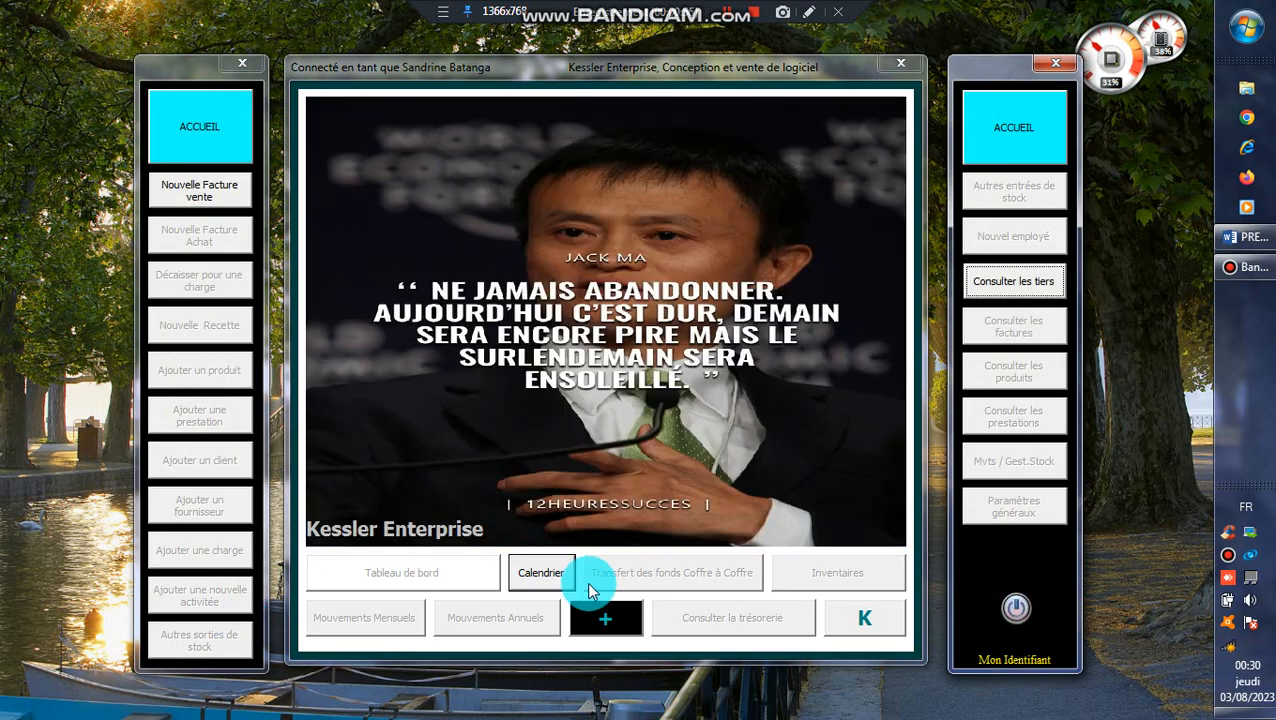
- Close the current session and log in as the first listed user by entering that user's PIN
left_click(997, 622)
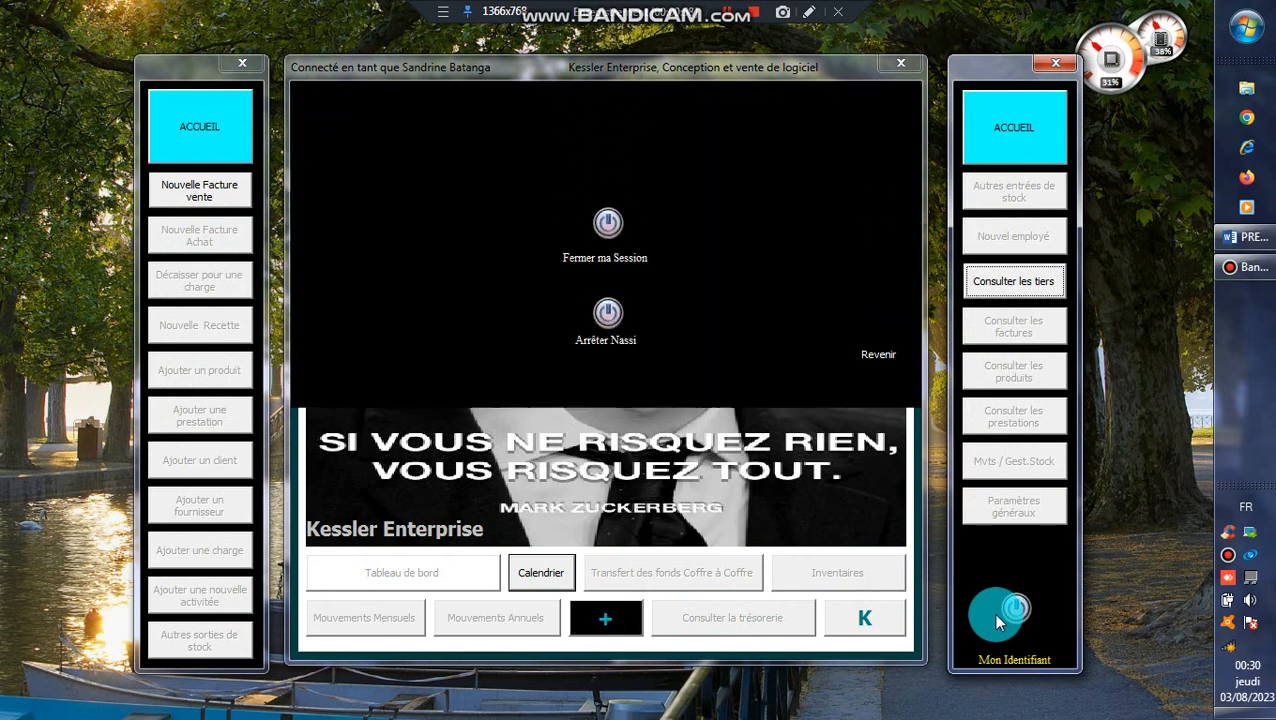
left_click(601, 508)
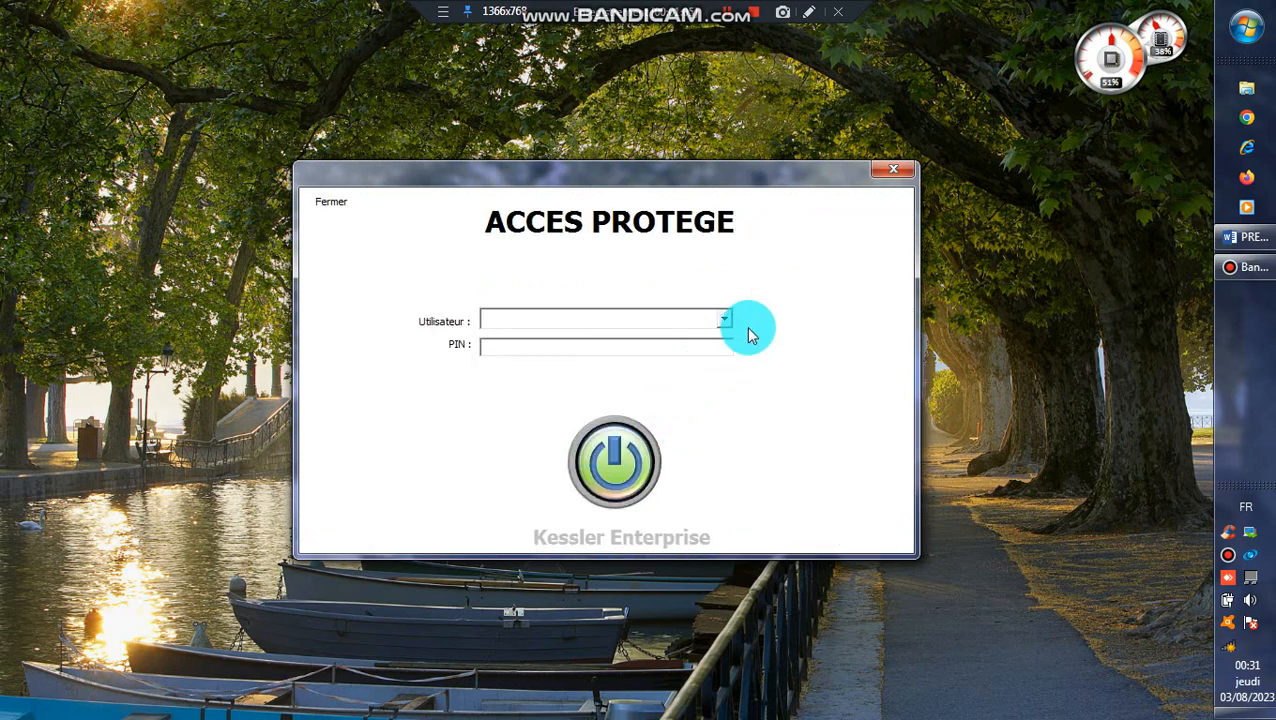
left_click(726, 321)
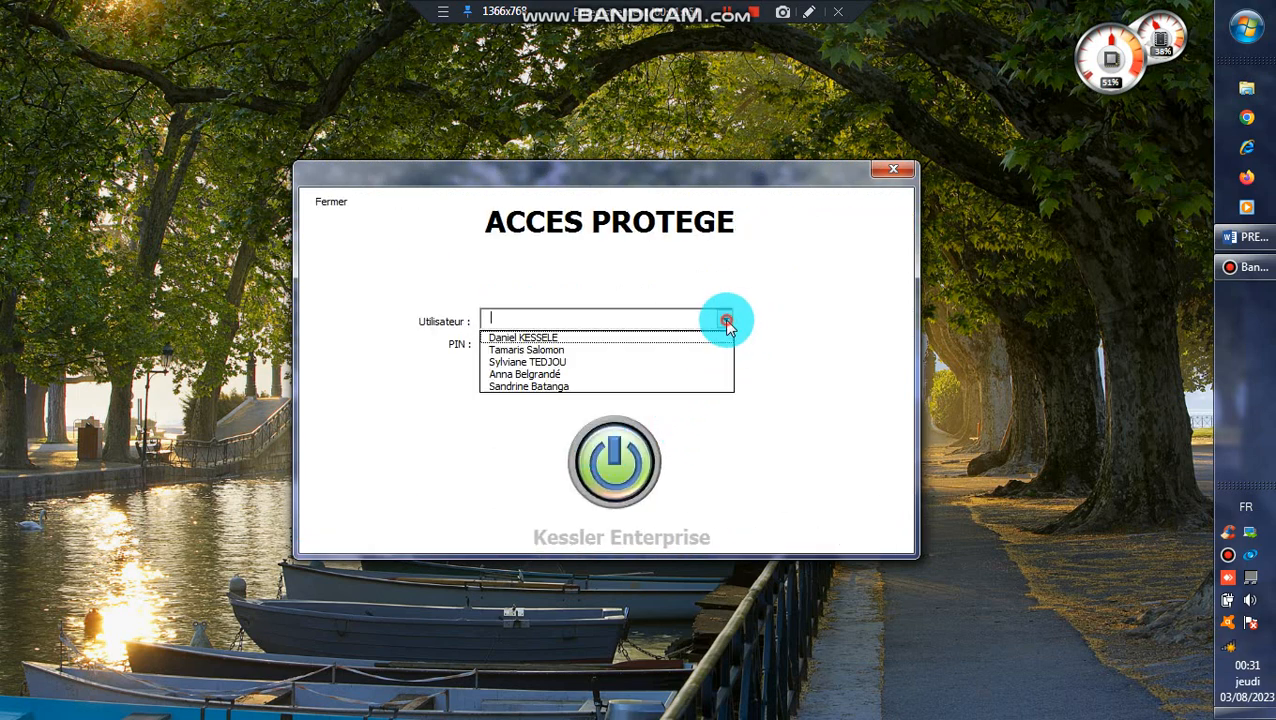
left_click(663, 339)
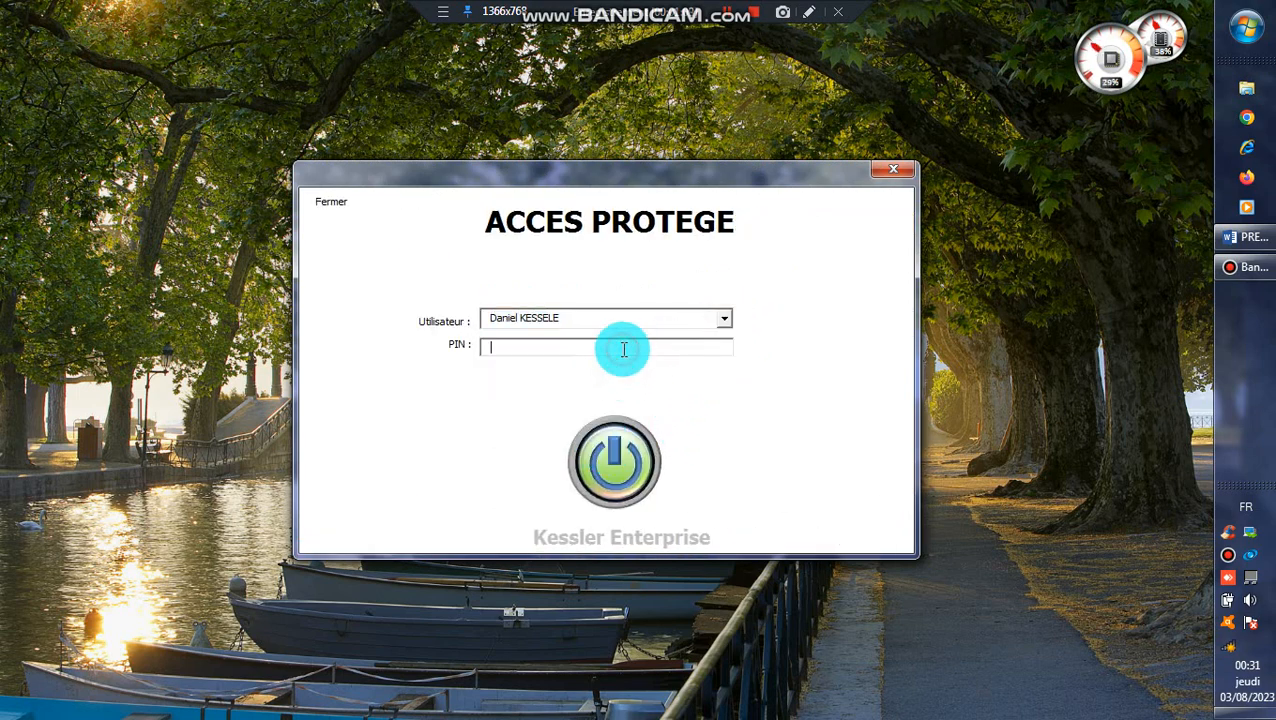
type("*")
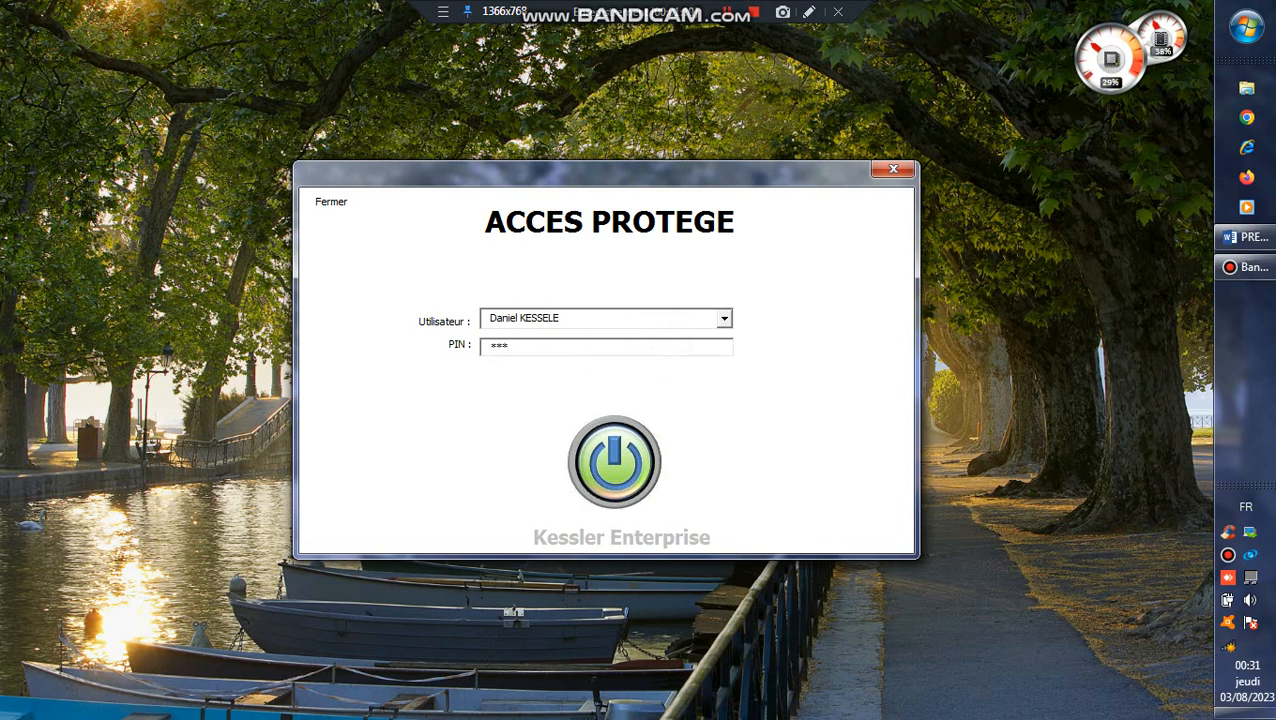
left_click(628, 470)
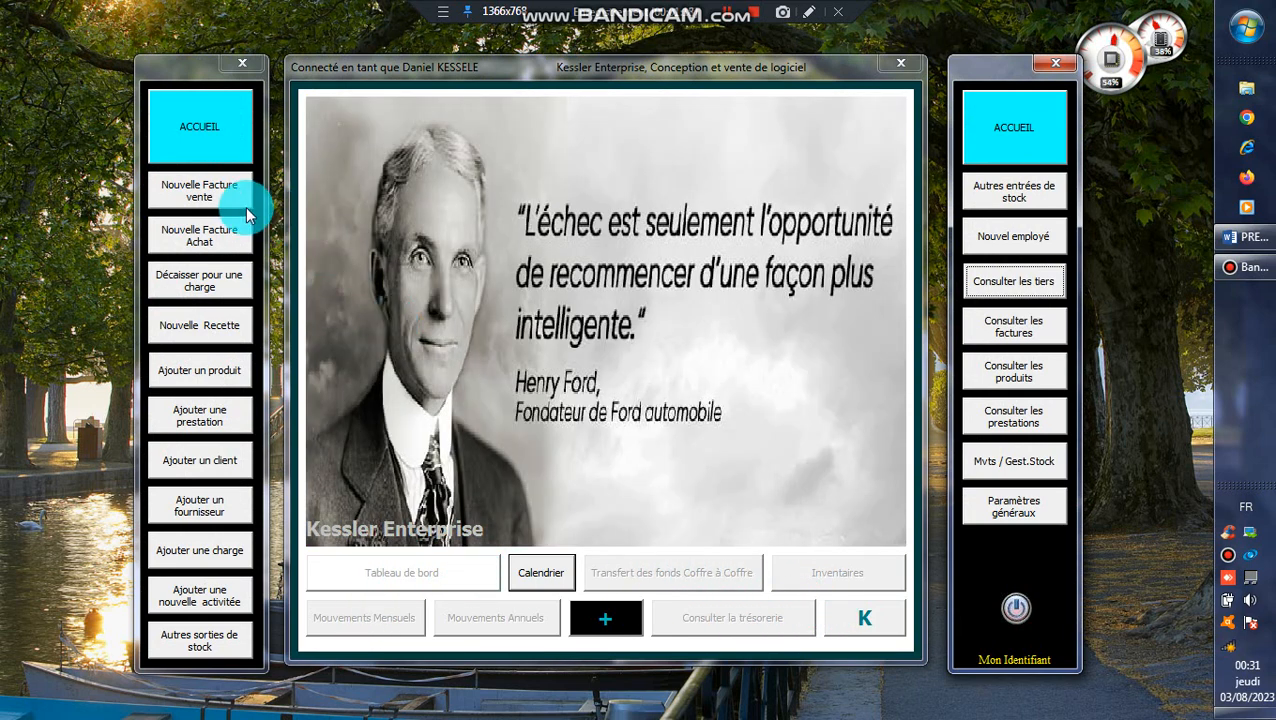
left_click(231, 158)
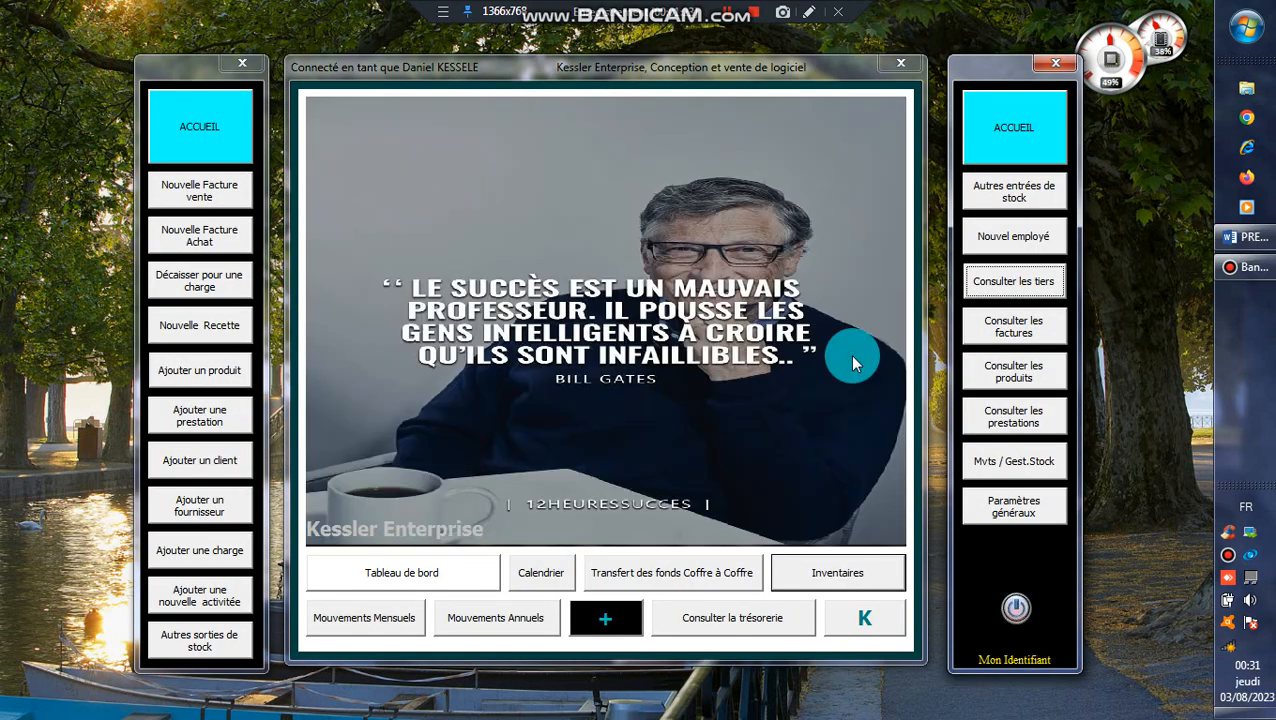
- Switch to Word to consult the software presentation outline, and minimize it to return to NASSI
left_click(1250, 238)
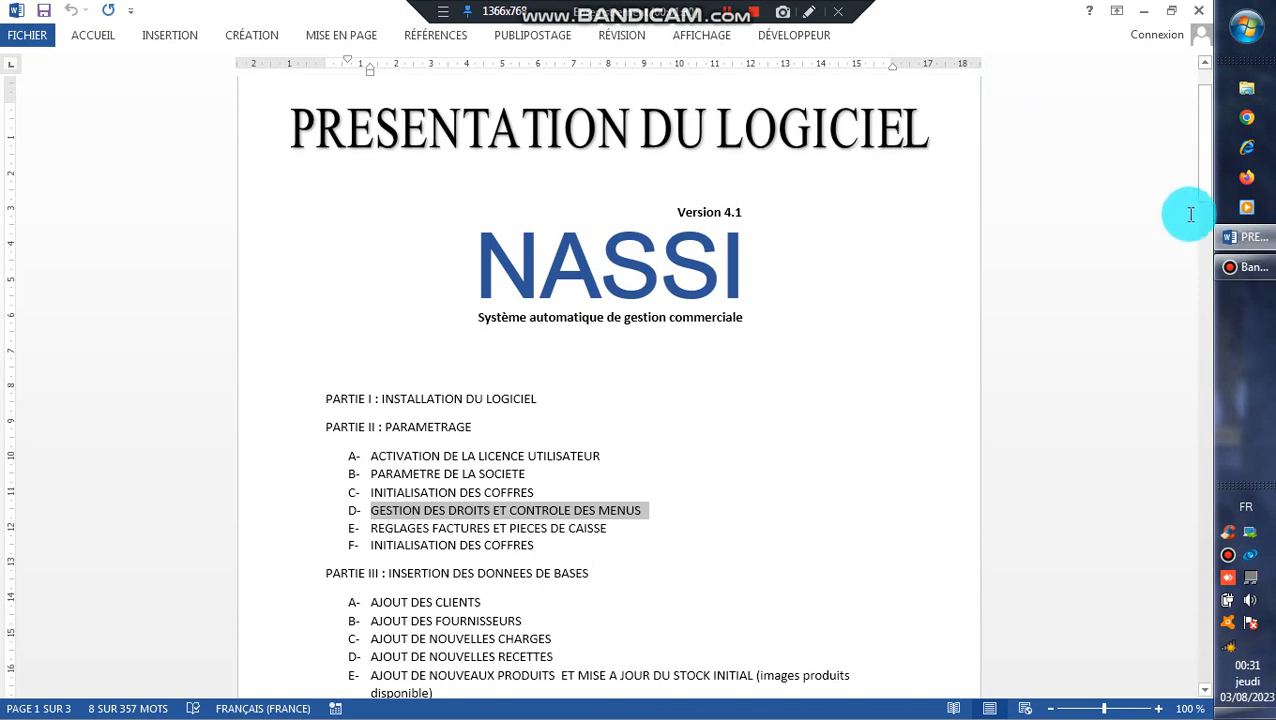
left_click(727, 12)
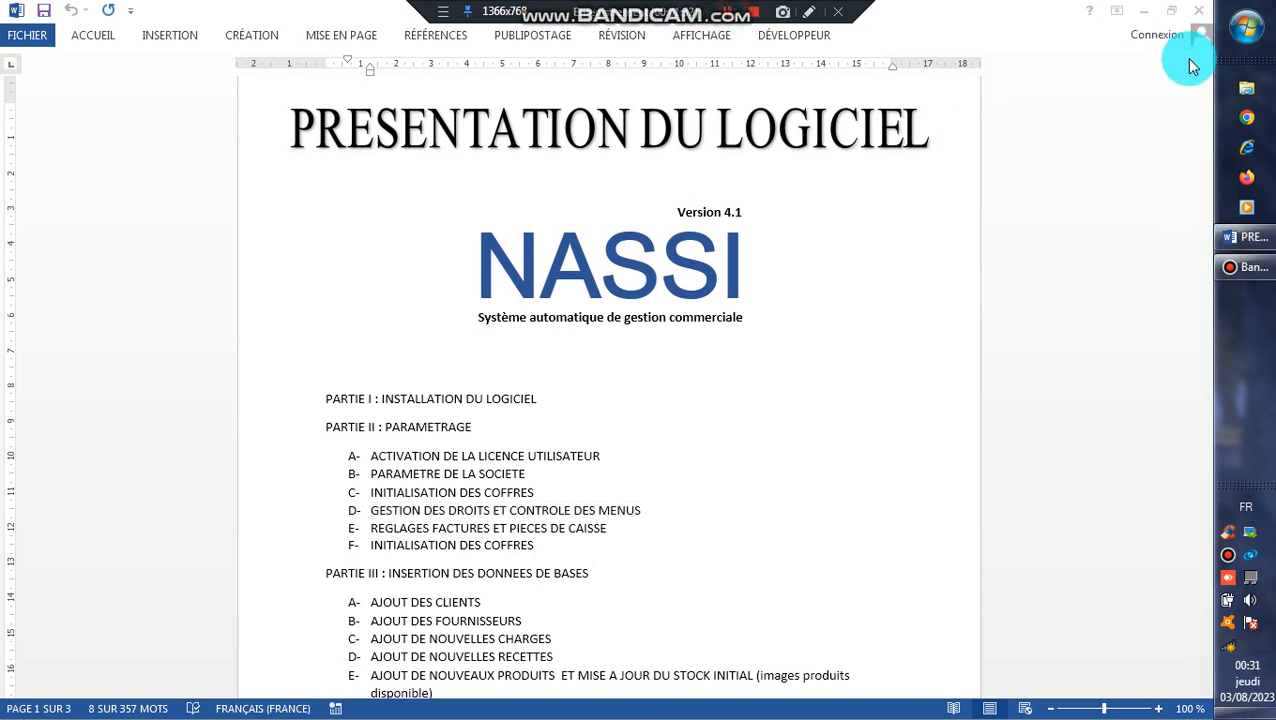
left_click(1147, 17)
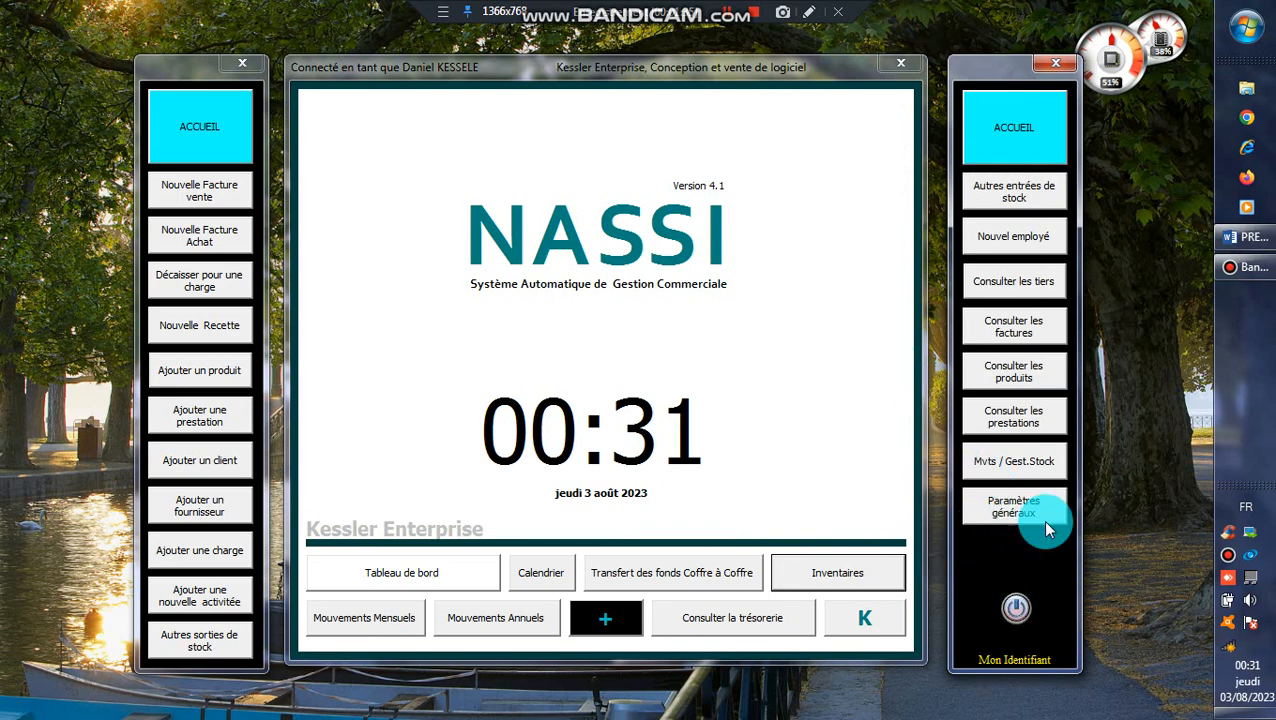
- Examine the invoice settings for clients and suppliers, along with the Images, Produits and Autres options
left_click(1012, 507)
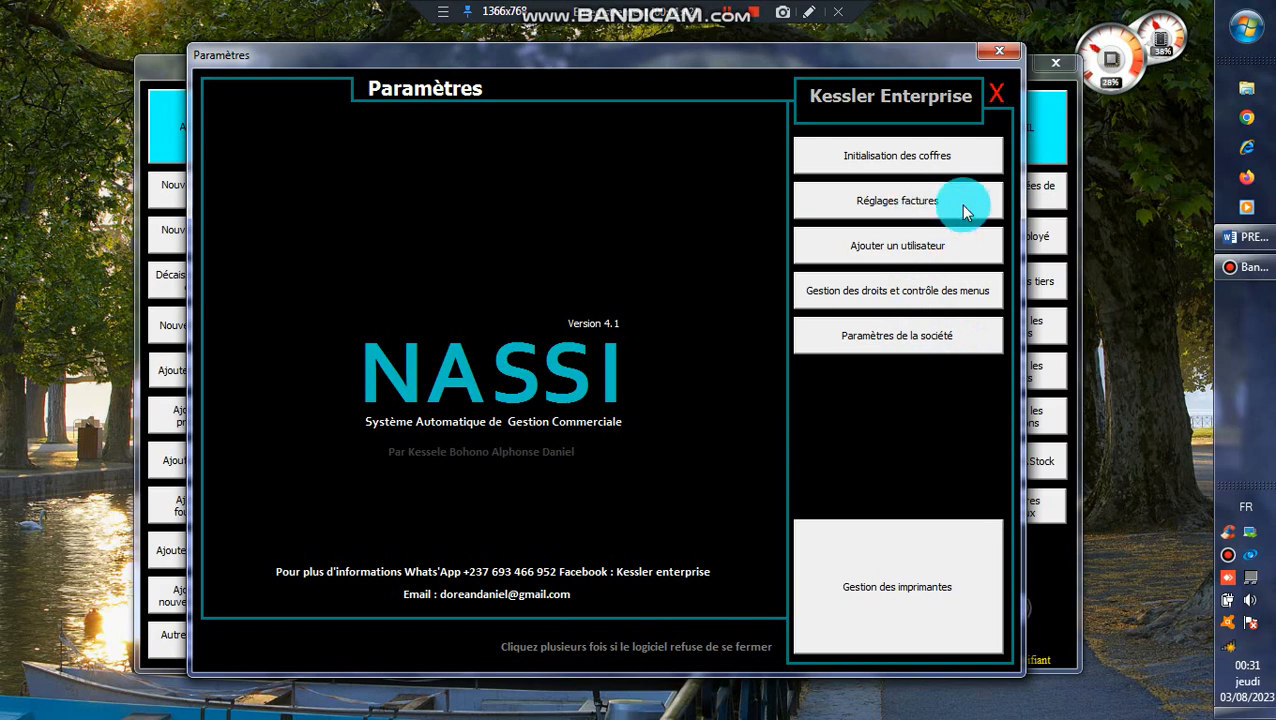
left_click(897, 205)
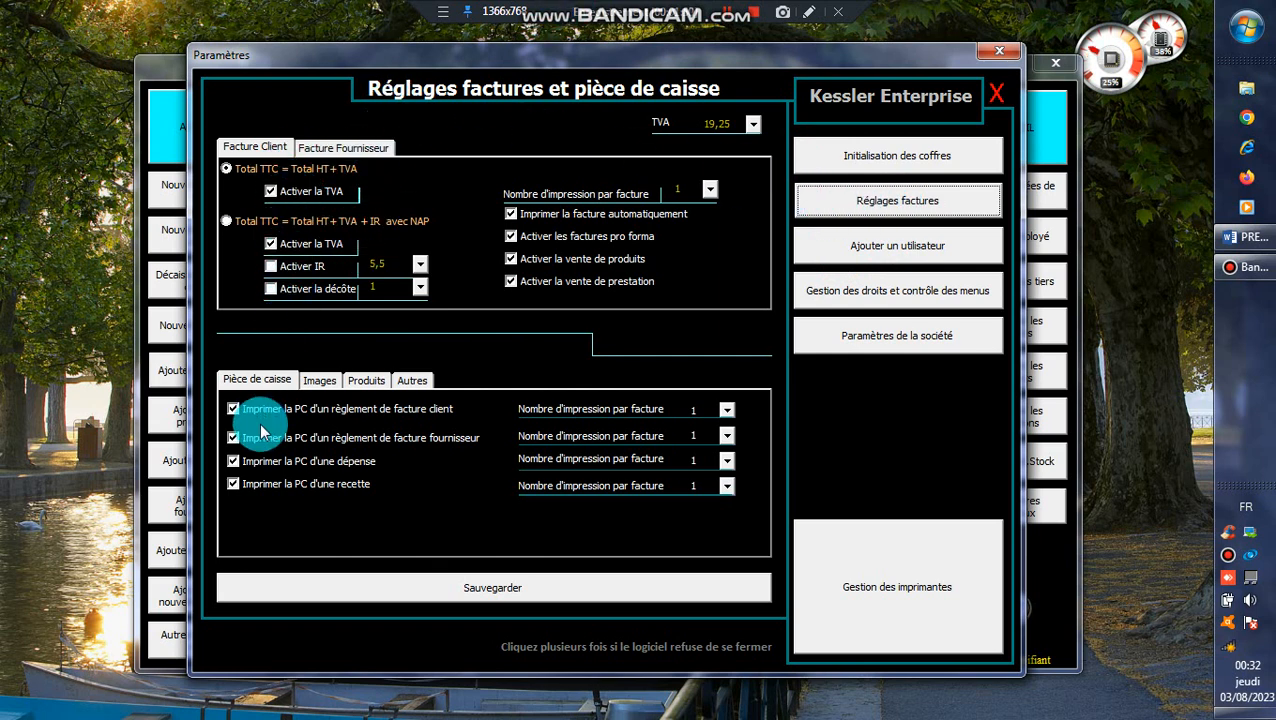
left_click(325, 150)
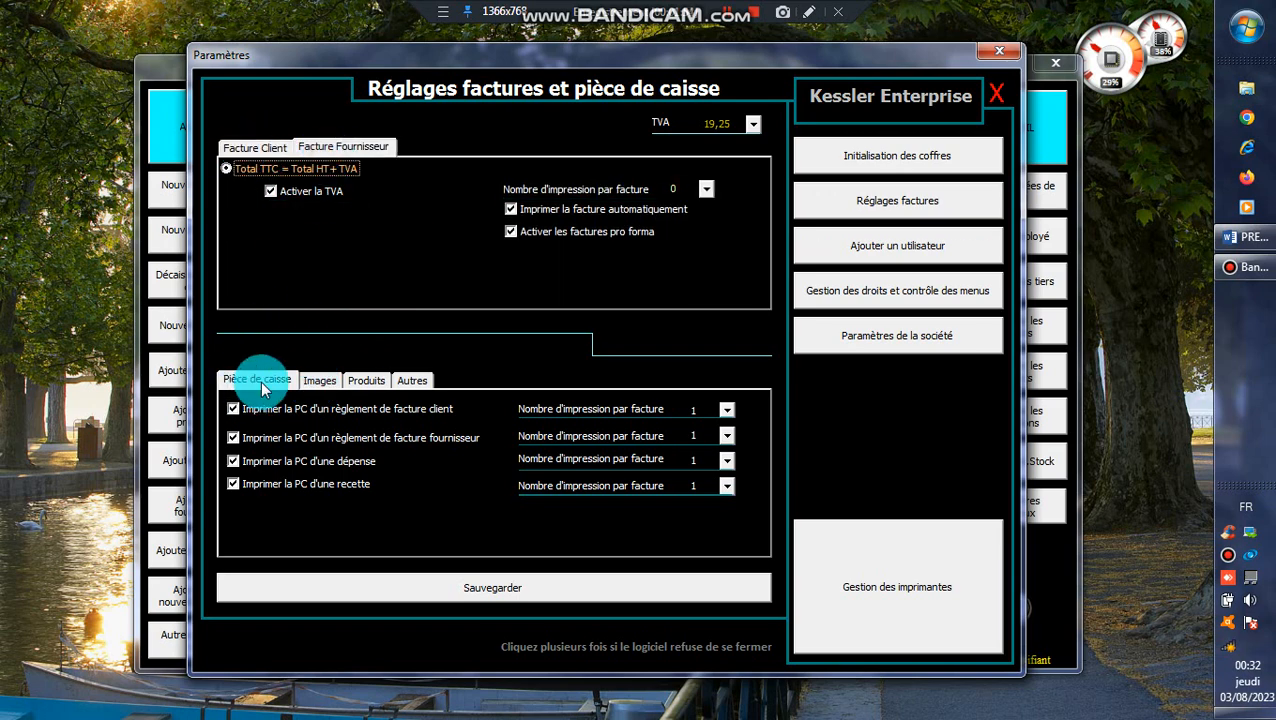
left_click(318, 384)
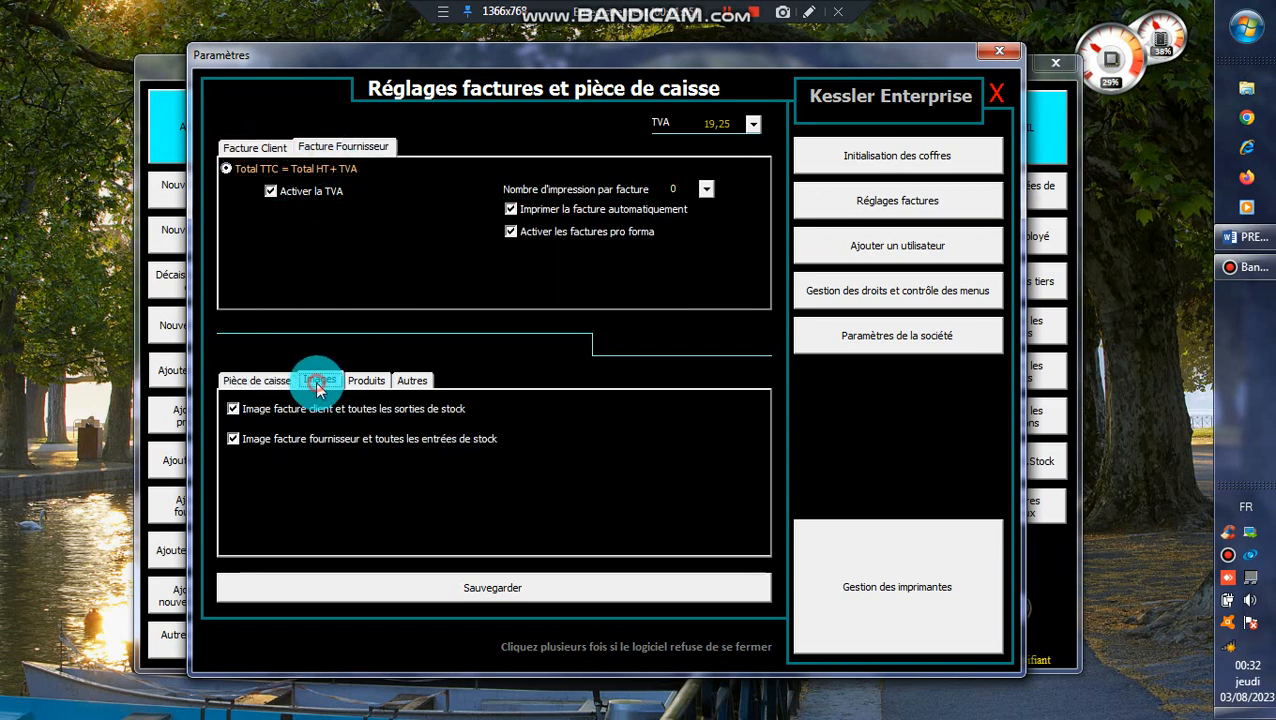
left_click(368, 383)
left_click(414, 382)
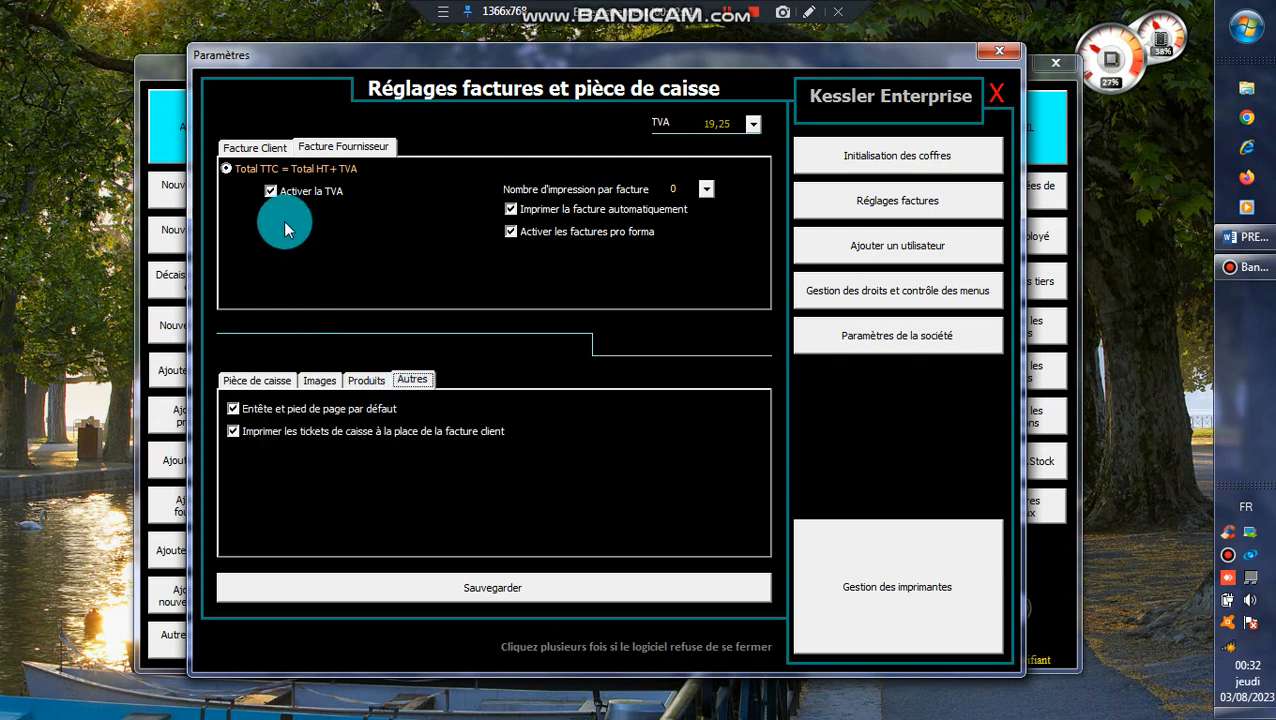
left_click(271, 149)
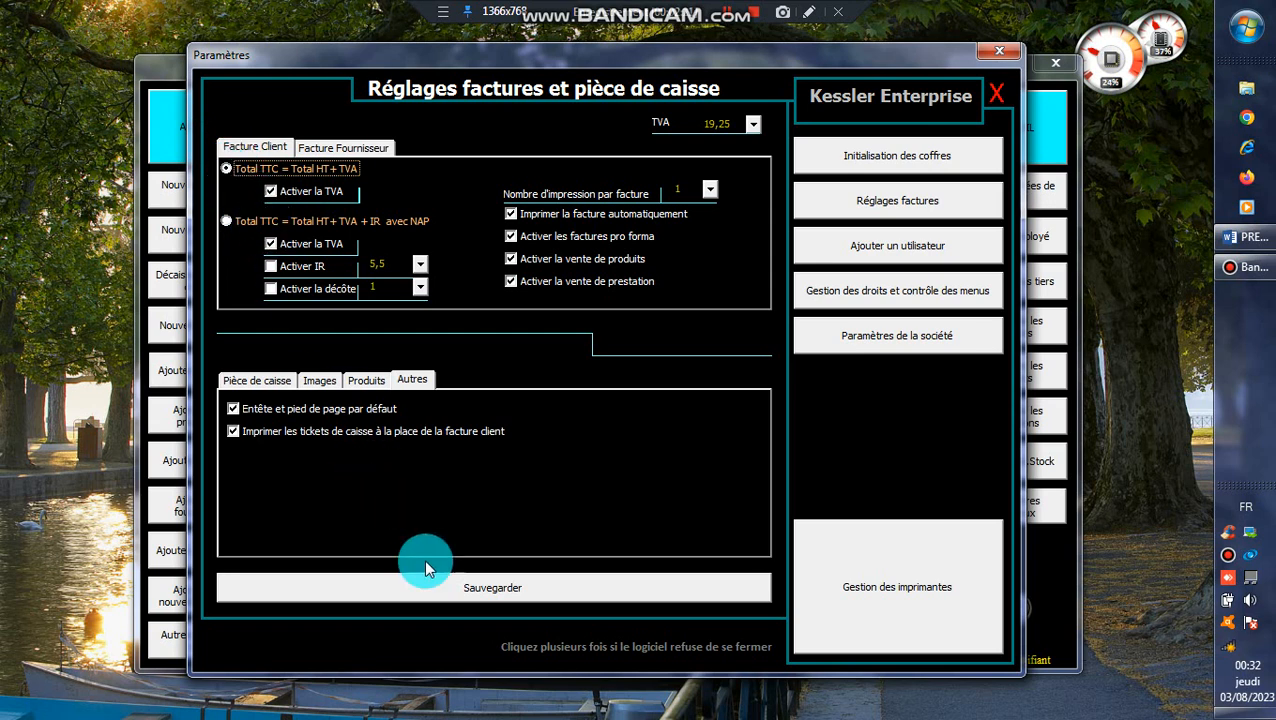
- Save the invoice and cash voucher settings, and check the layout of the new sales invoice form
left_click(516, 592)
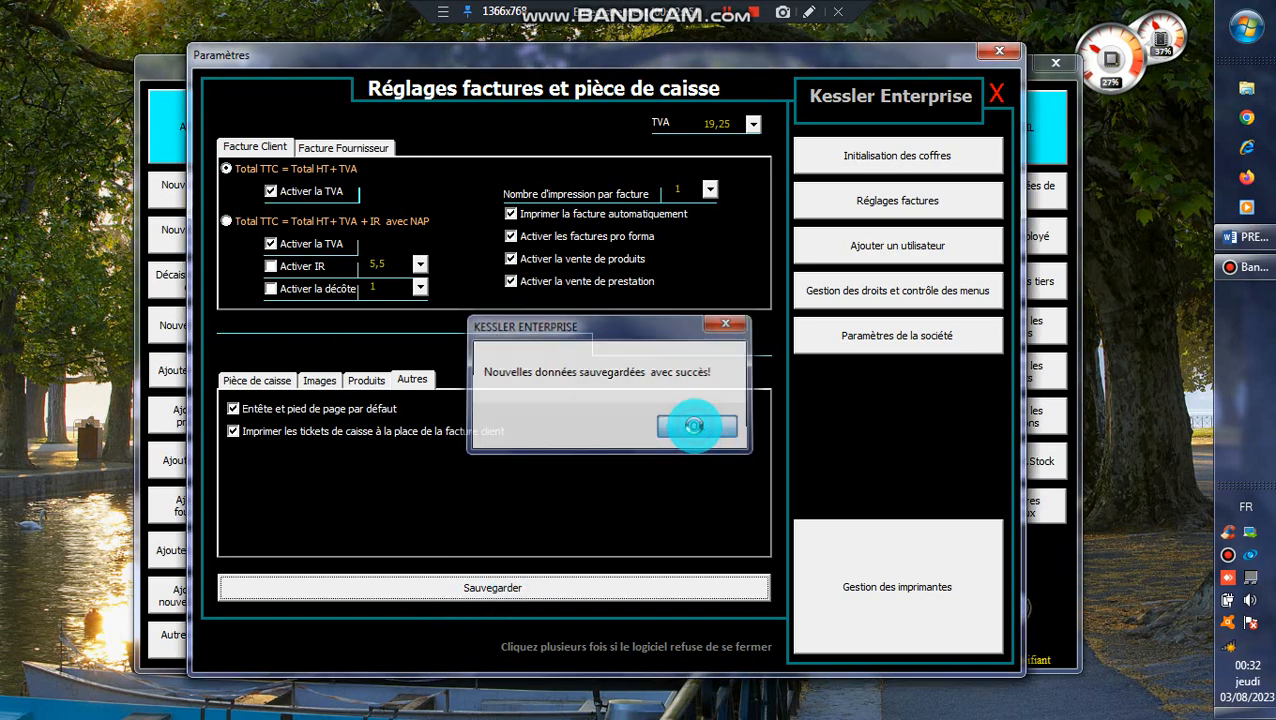
left_click(694, 426)
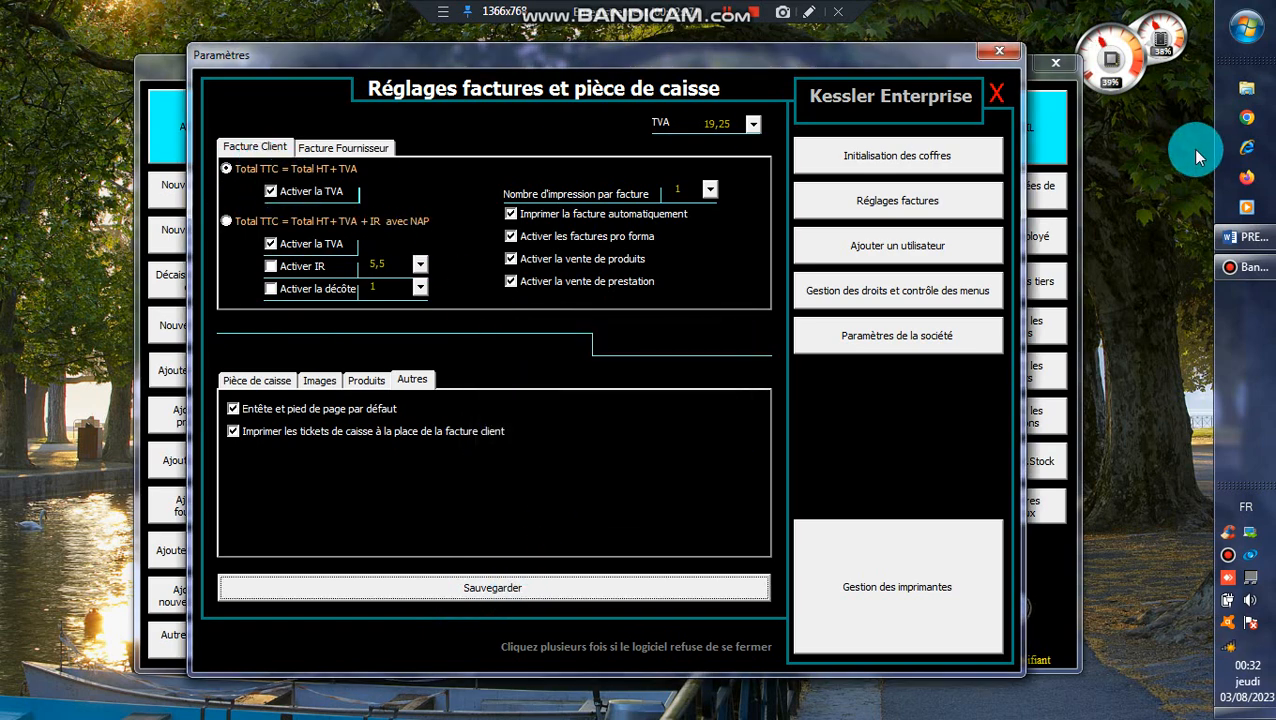
left_click(1000, 51)
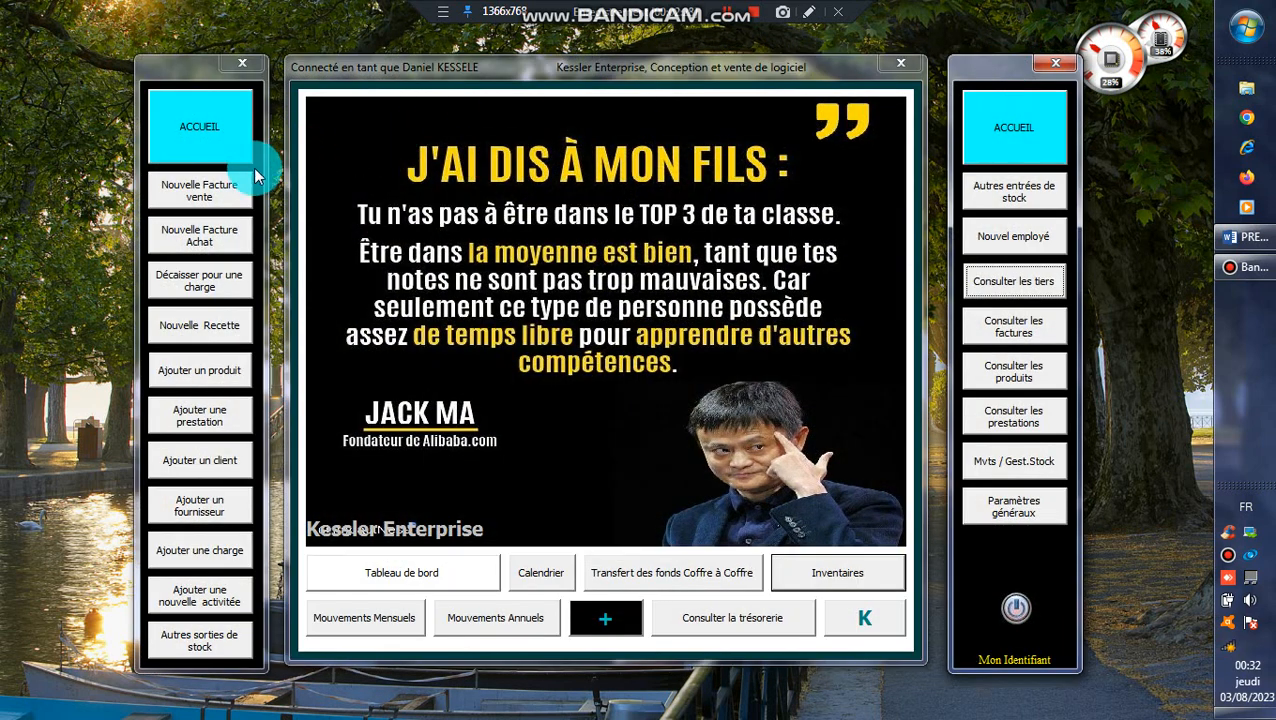
left_click(254, 178)
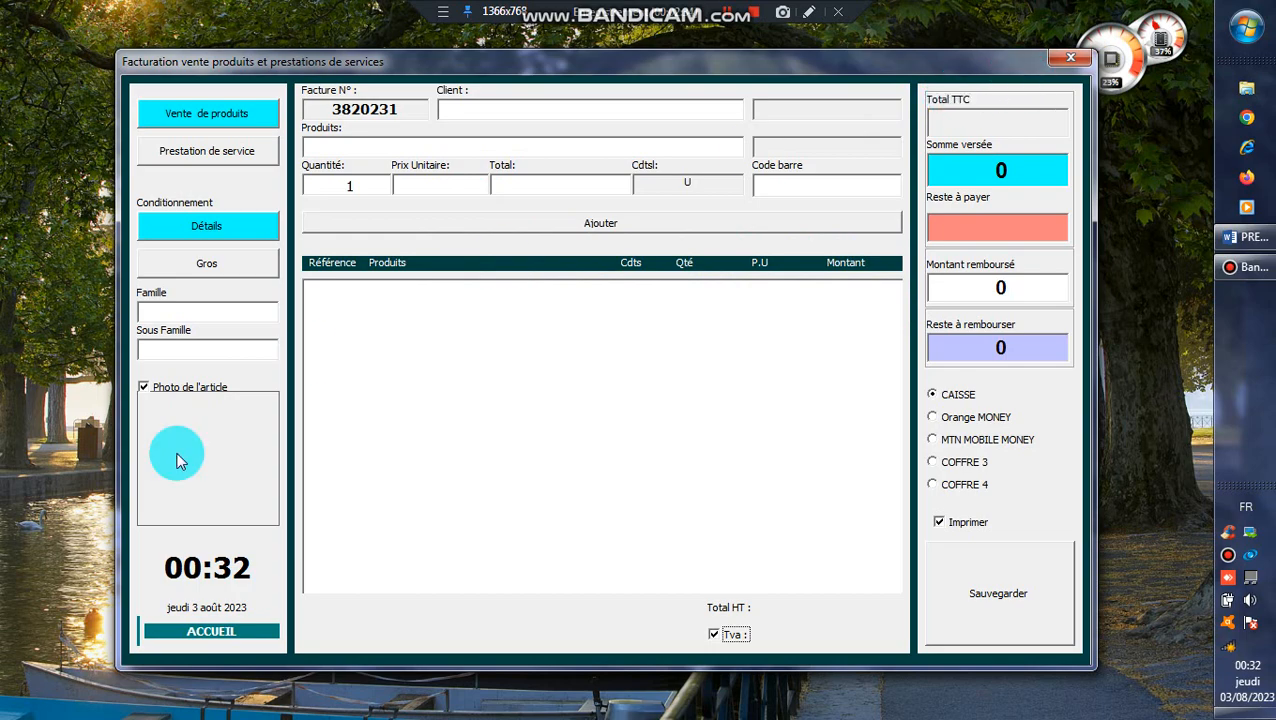
left_click(218, 632)
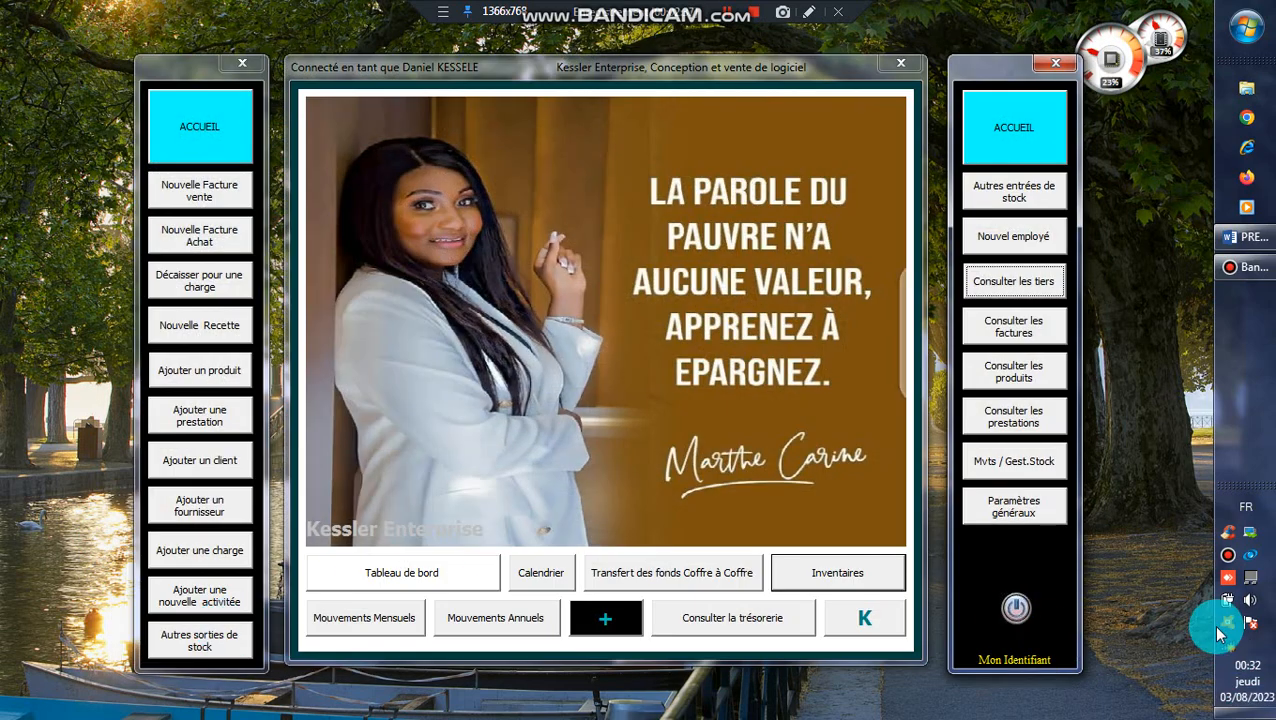
- Save the client invoice formula as "Total TTC = Total HT+TVA + IR avec NAP" and check the new sales invoice form
left_click(1003, 513)
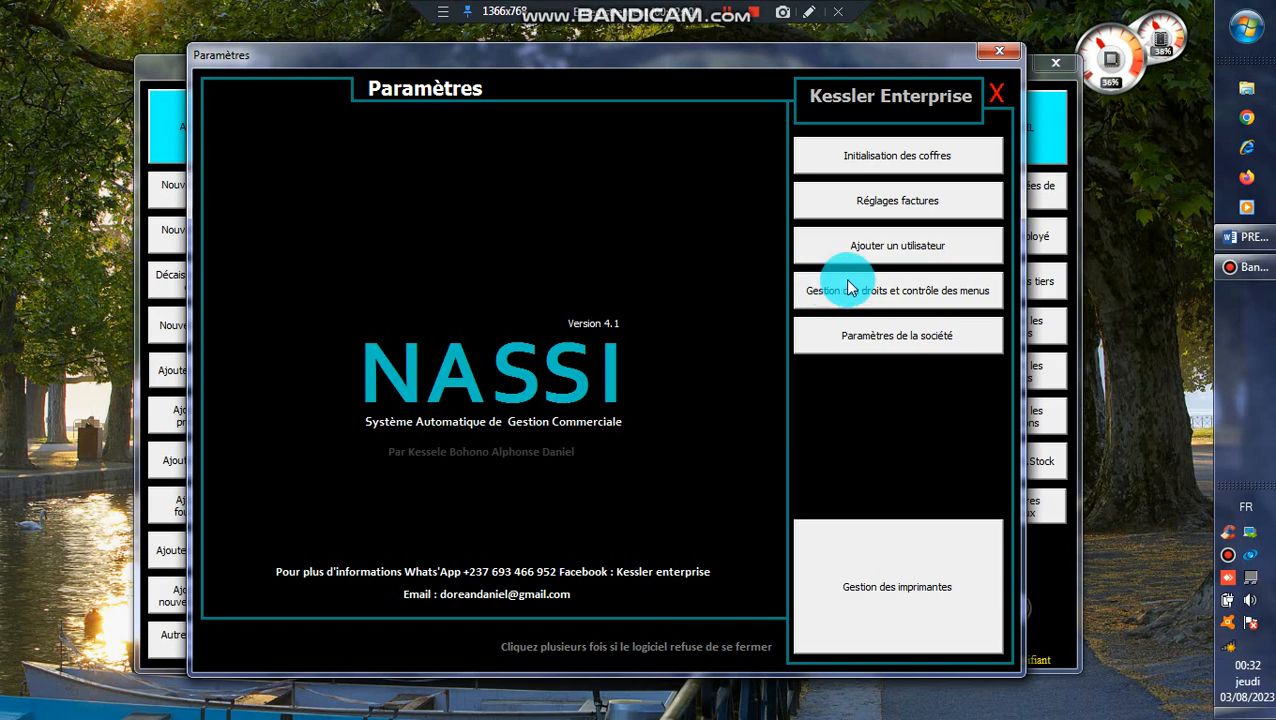
left_click(848, 287)
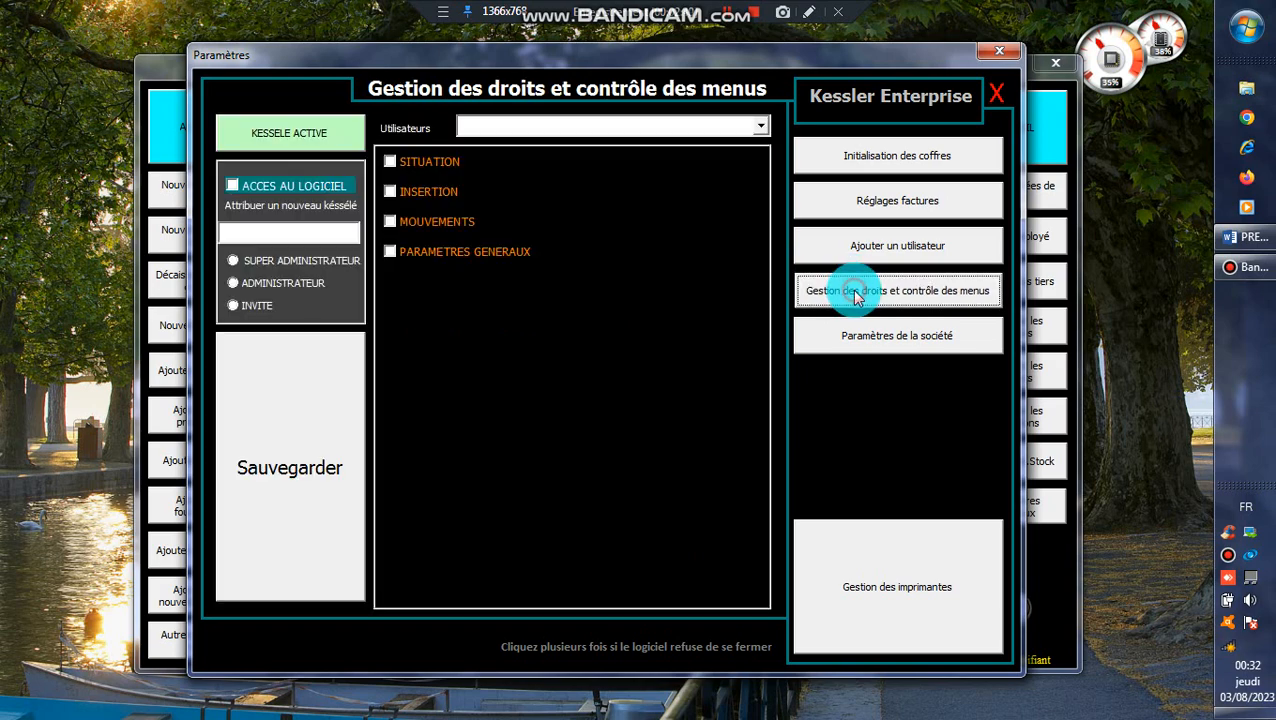
left_click(880, 212)
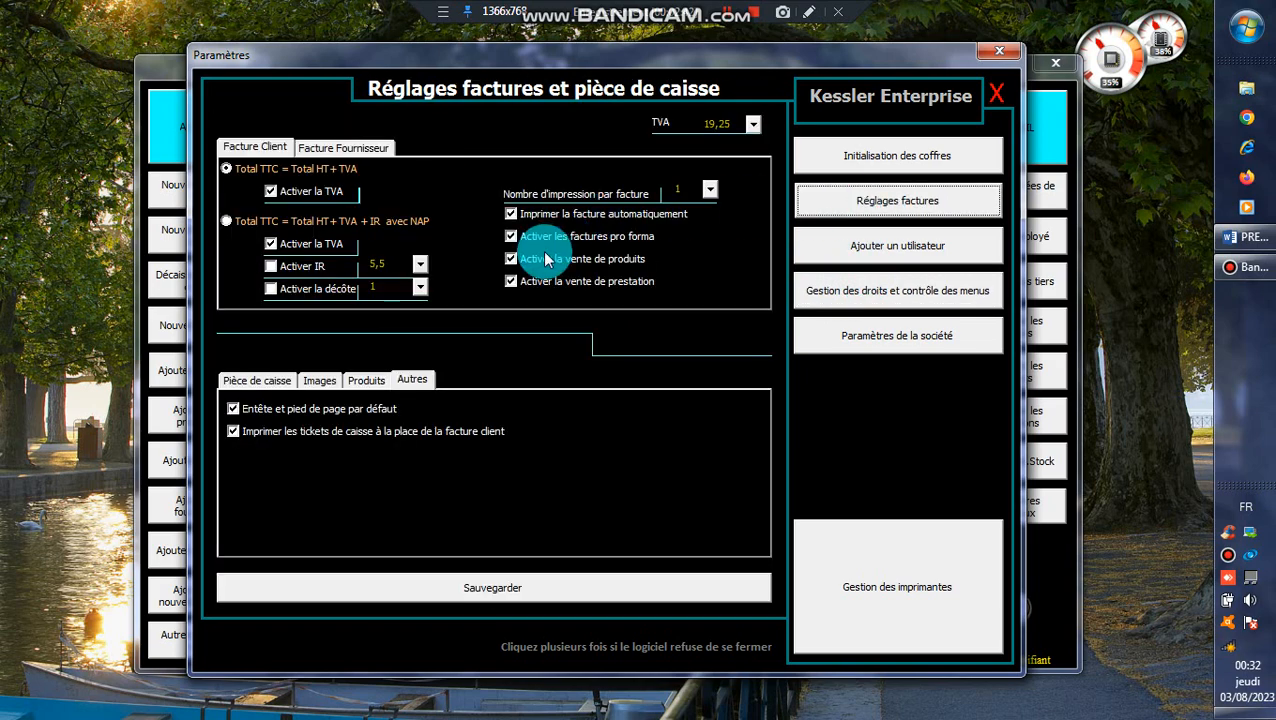
left_click(262, 221)
left_click(362, 587)
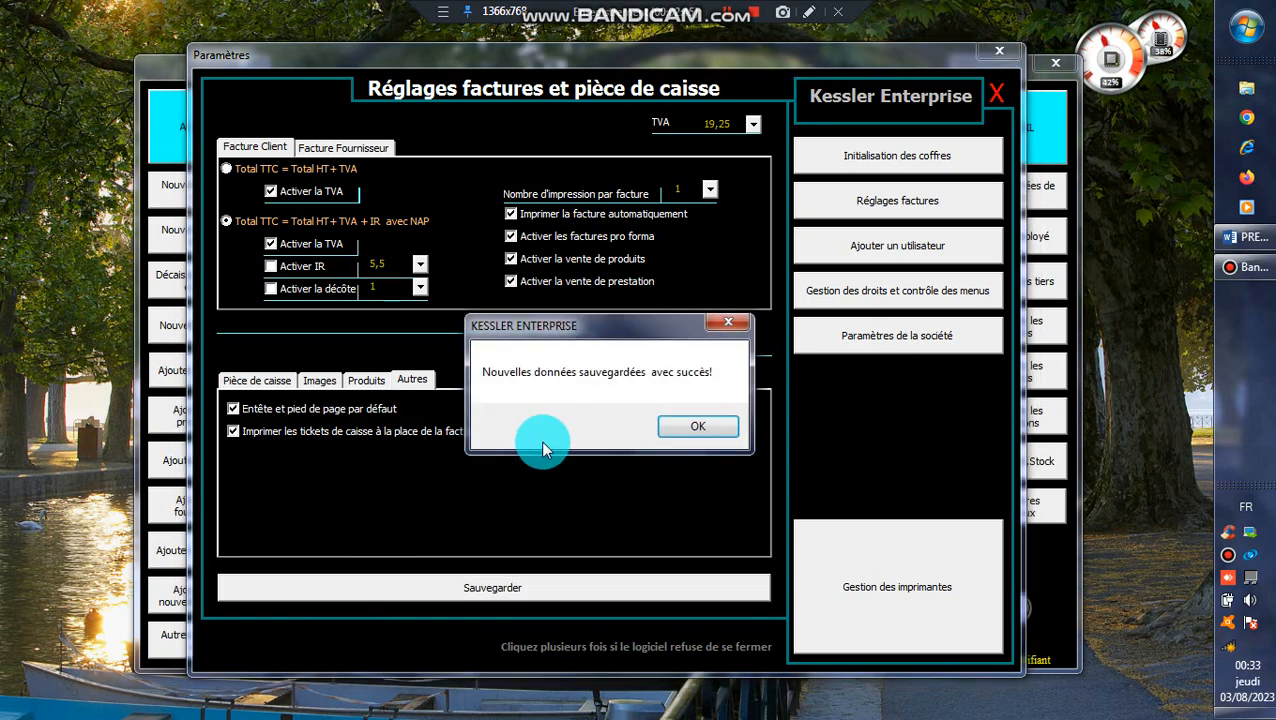
left_click(726, 428)
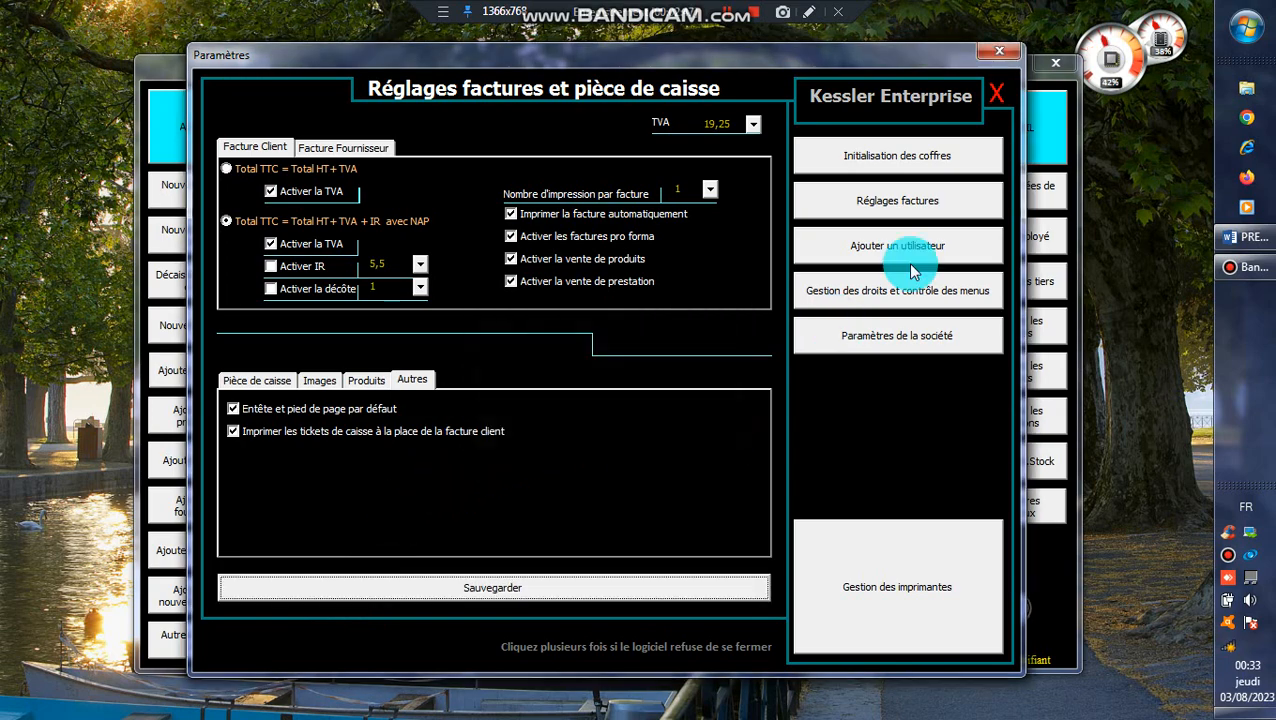
left_click(1004, 58)
left_click(212, 196)
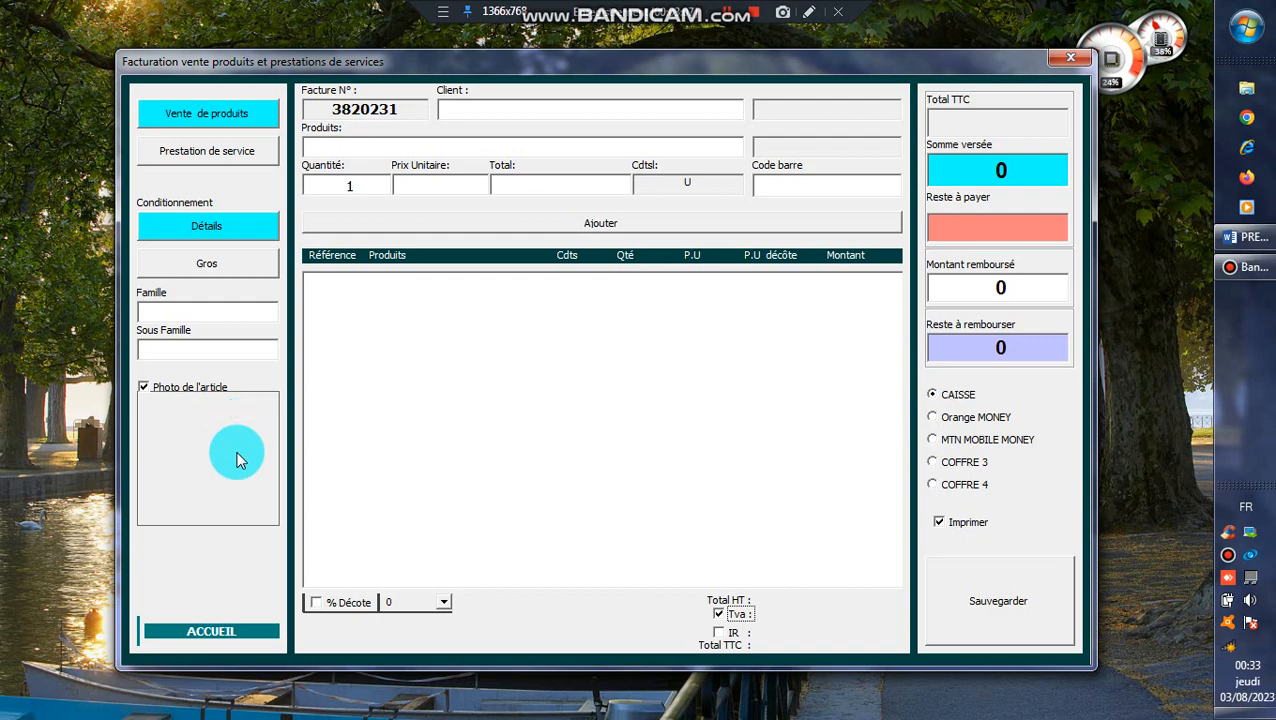
left_click(173, 634)
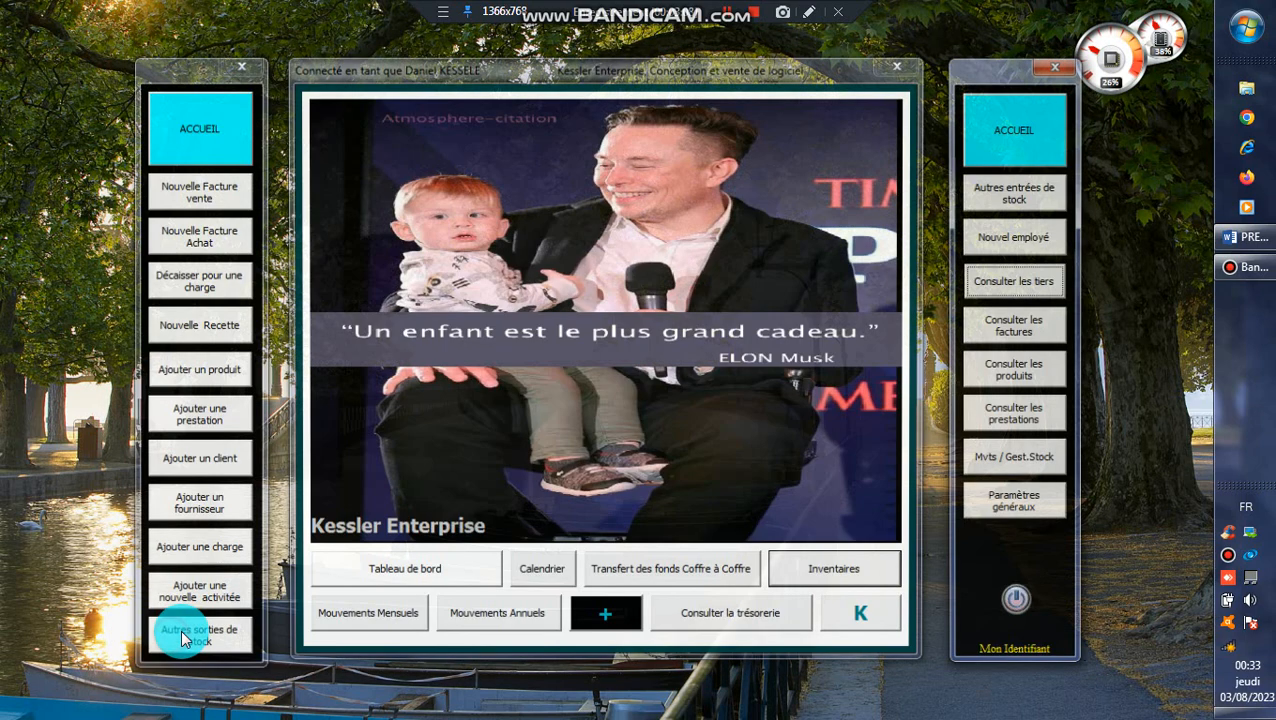
- Open the invoice settings and choose the client formula "Total TTC = Total HT+TVA", with Activer la TVA on and IR and décote off
left_click(1030, 509)
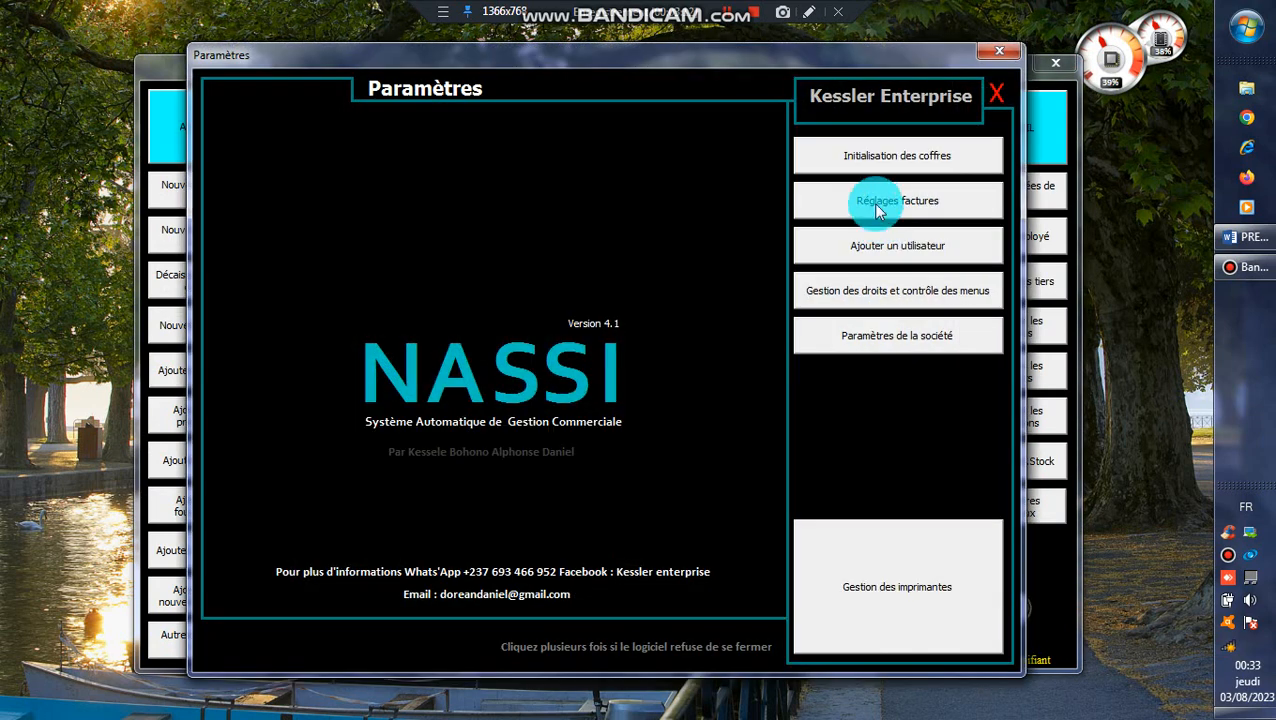
left_click(876, 203)
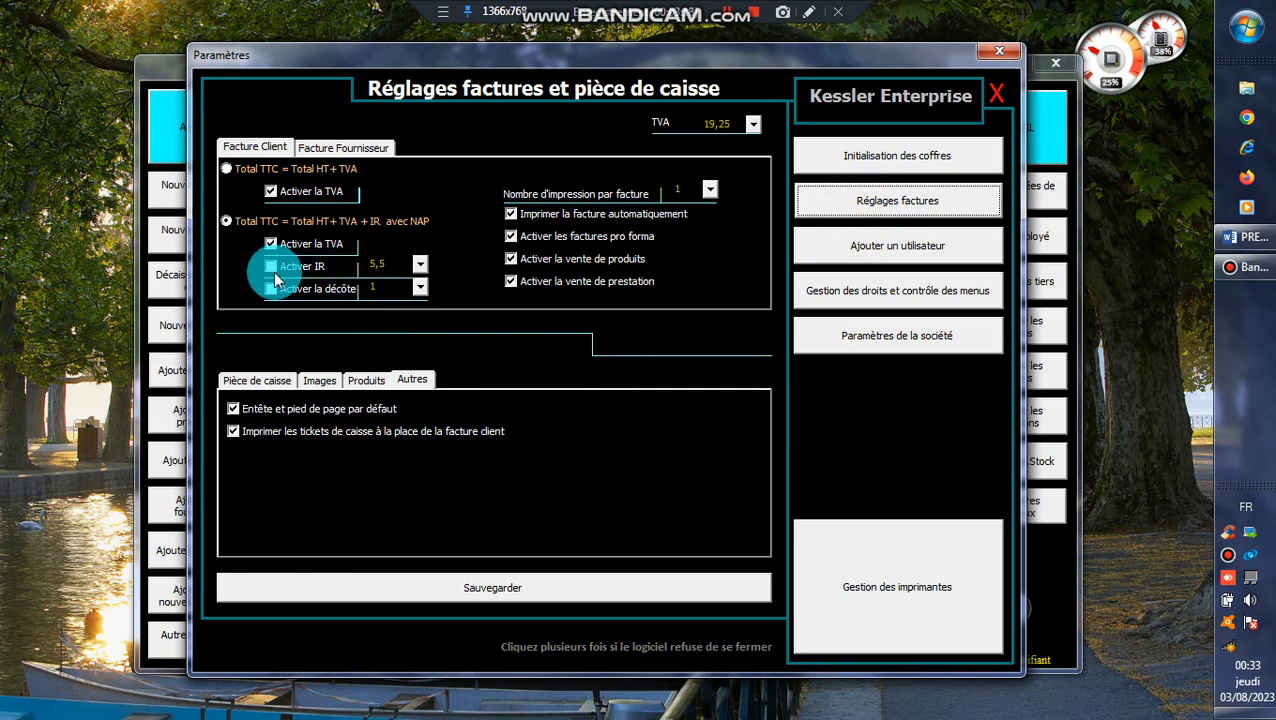
left_click(269, 288)
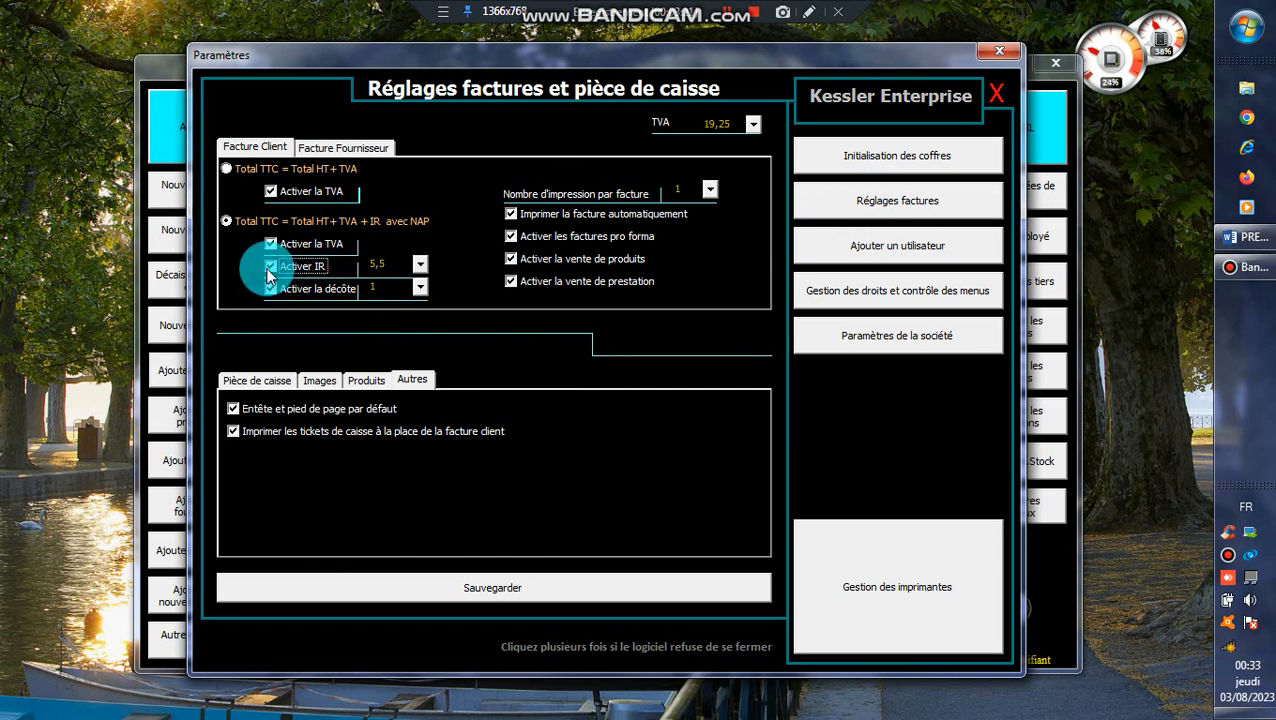
left_click(270, 289)
left_click(270, 266)
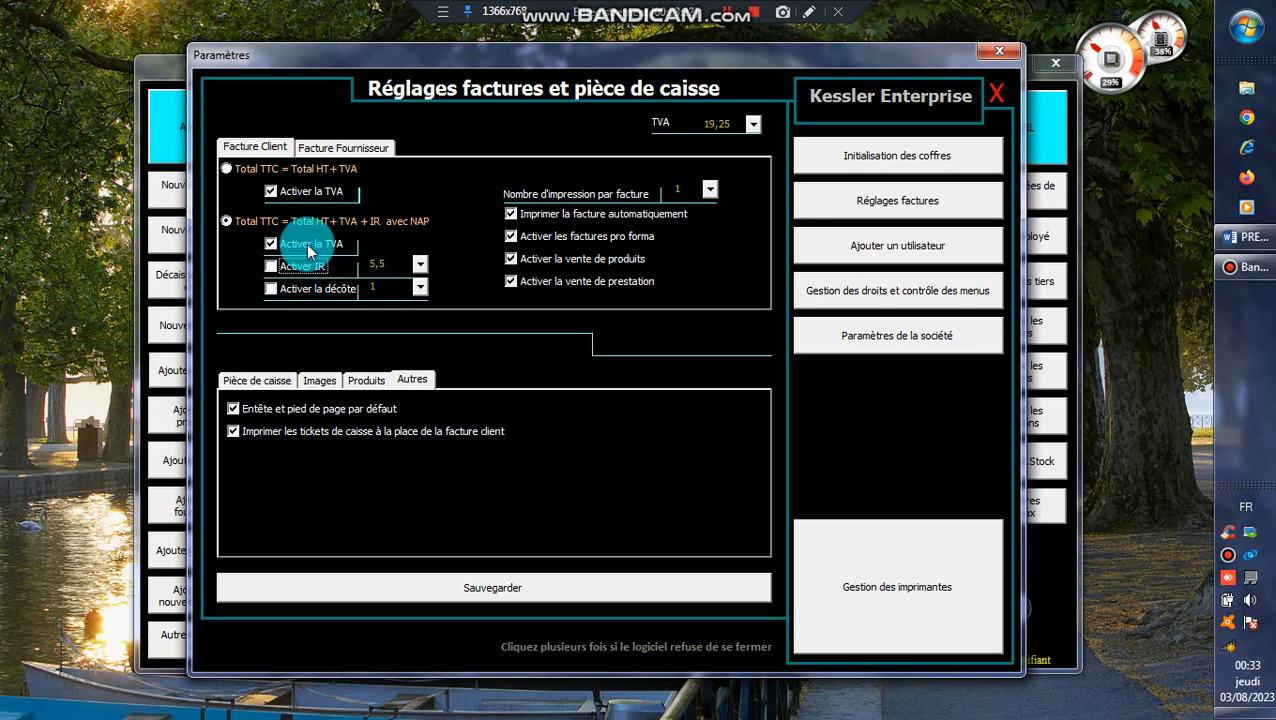
left_click(271, 191)
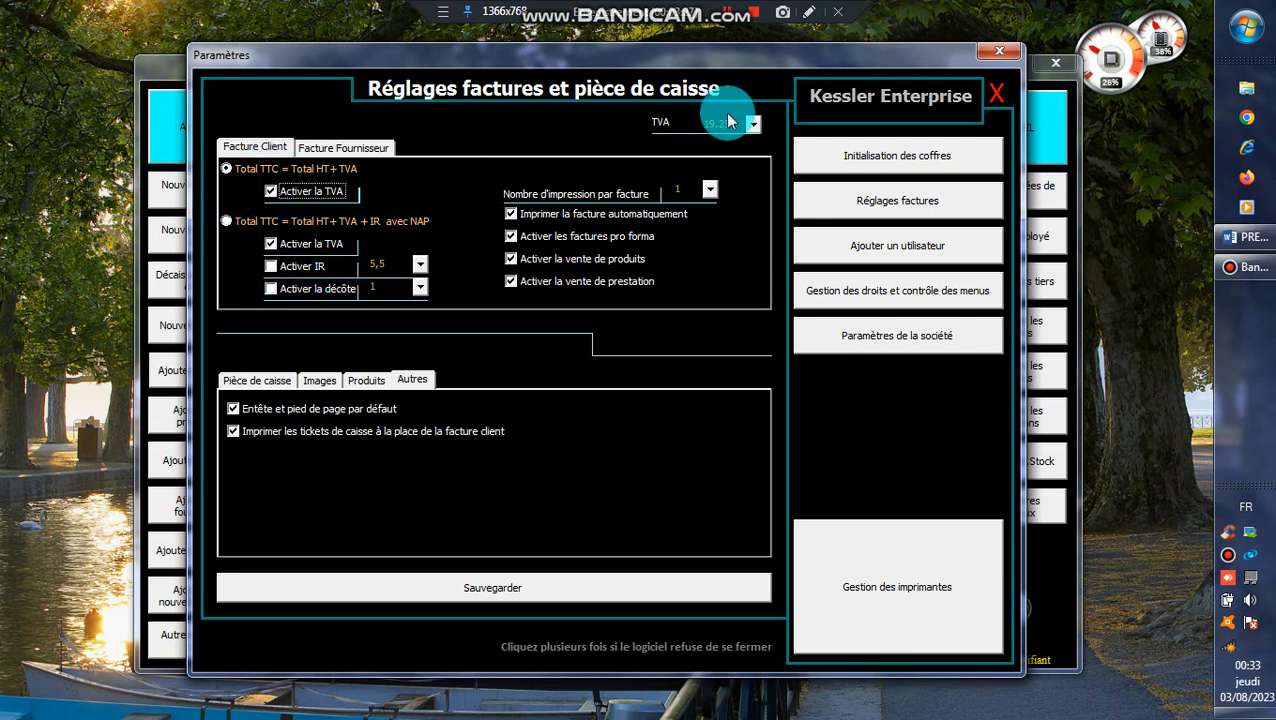
- Examine the available TVA rates and the rate field in the invoice settings
left_click(753, 124)
left_click(755, 124)
left_click(755, 124)
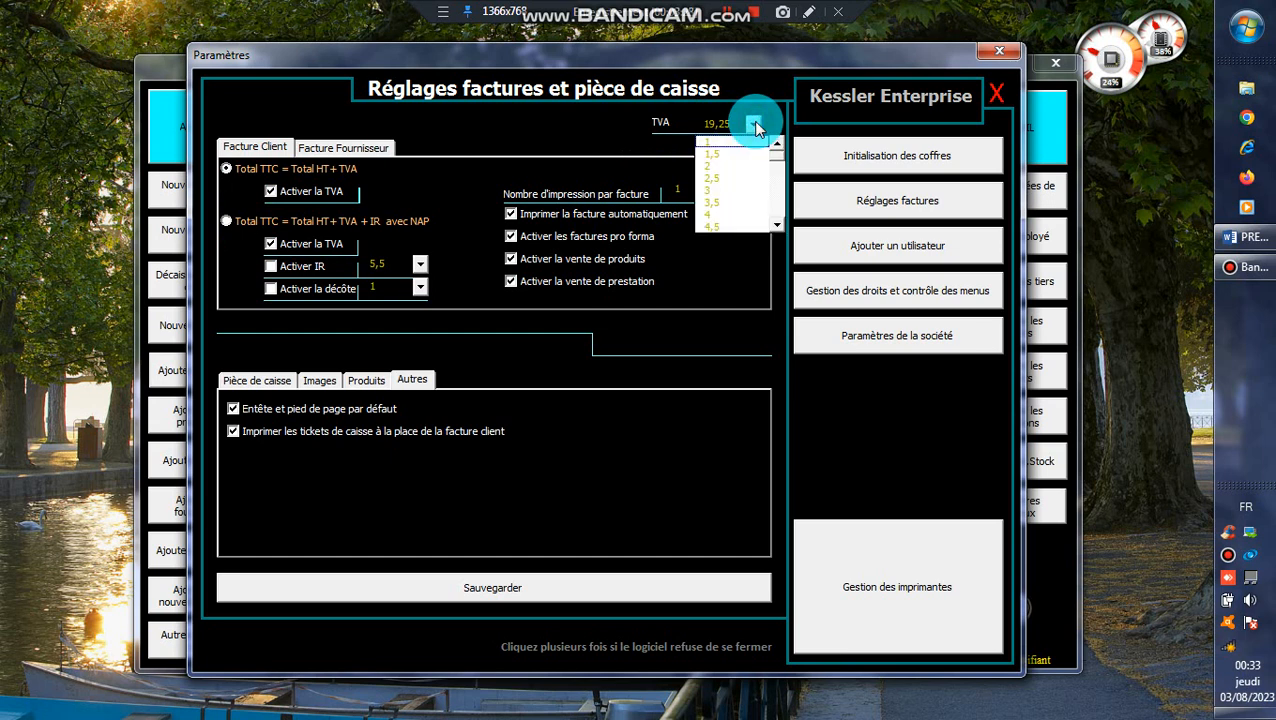
left_click_drag(731, 124, 701, 124)
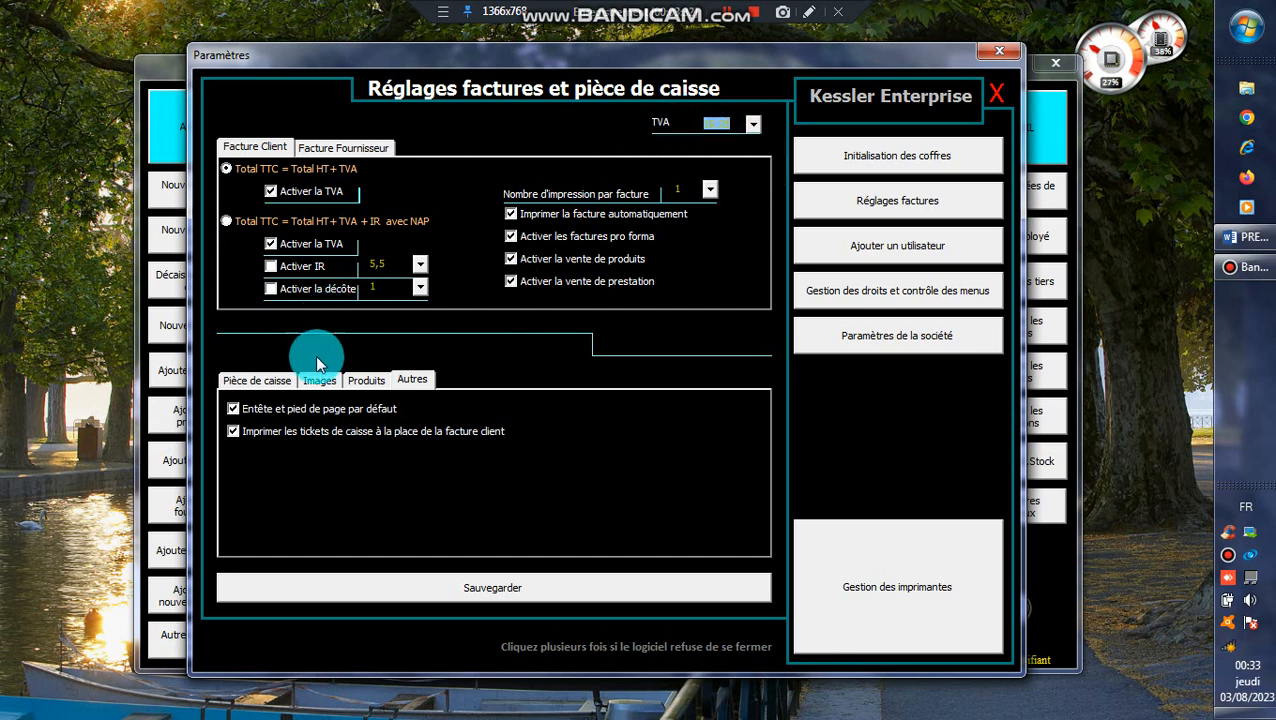
- Examine the number of prints for each Pièce de caisse type and for the client invoice
left_click(254, 379)
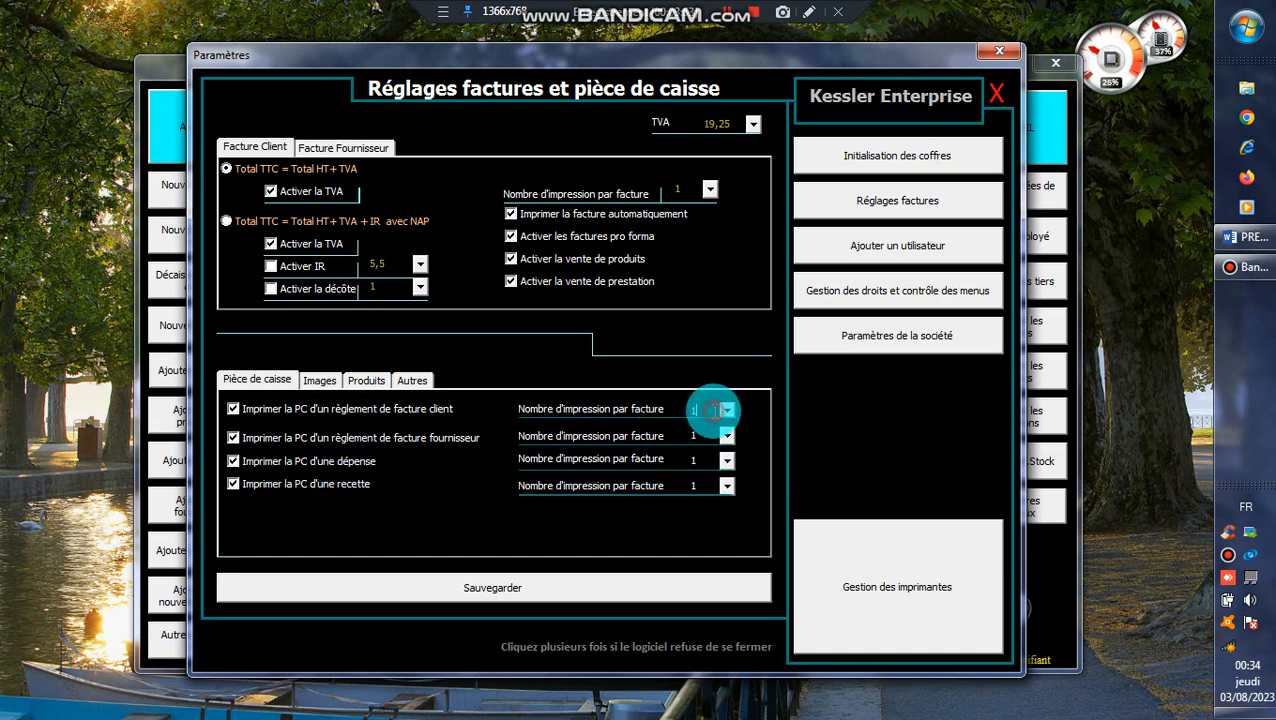
left_click(712, 436)
left_click(711, 461)
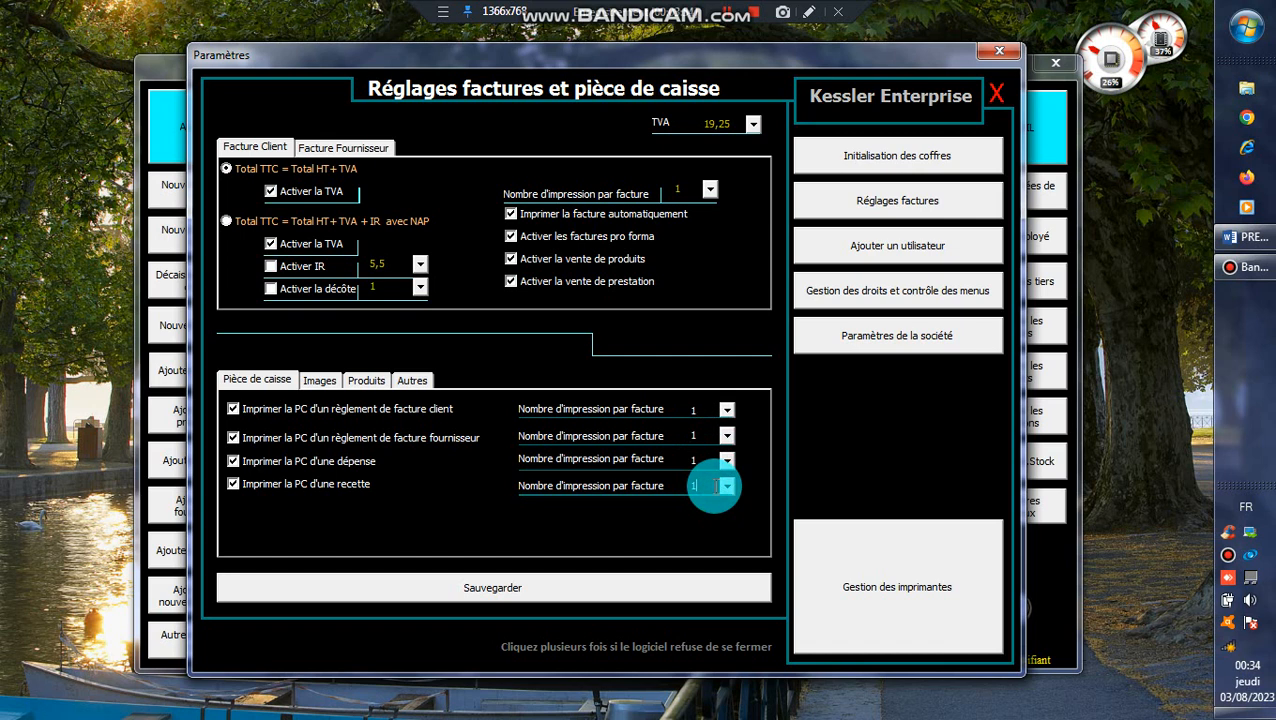
left_click(697, 411)
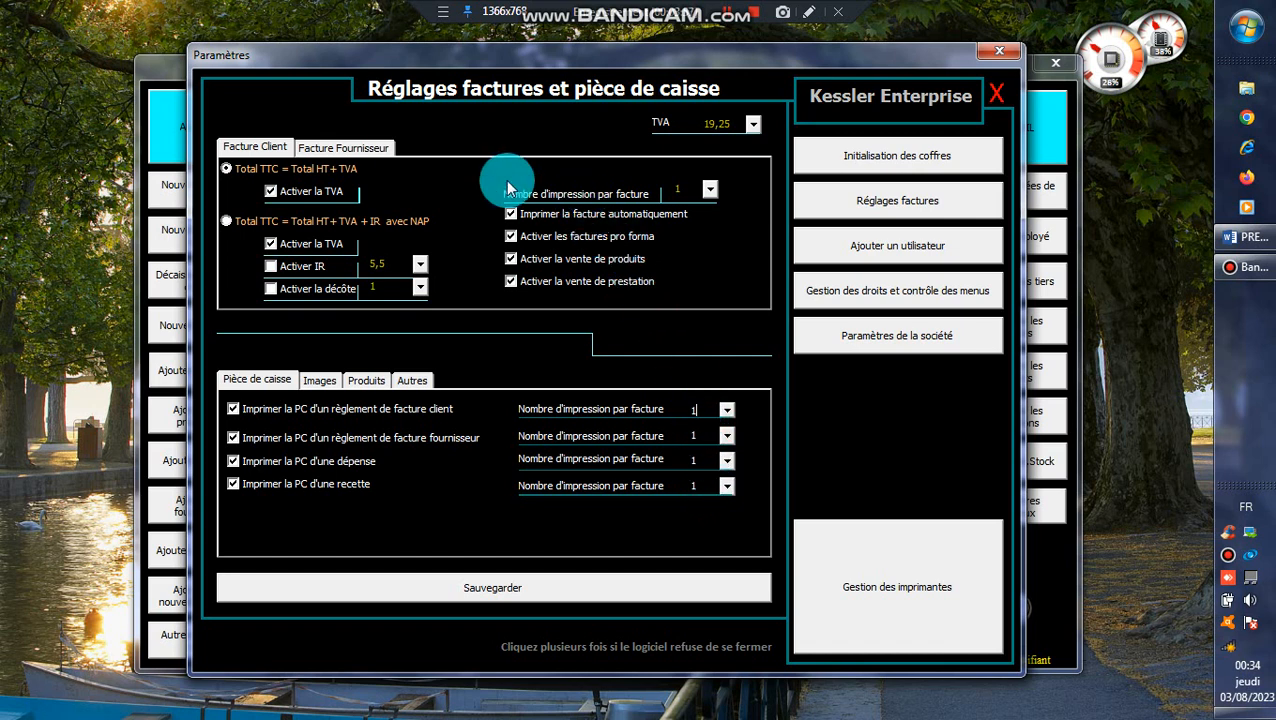
left_click(686, 191)
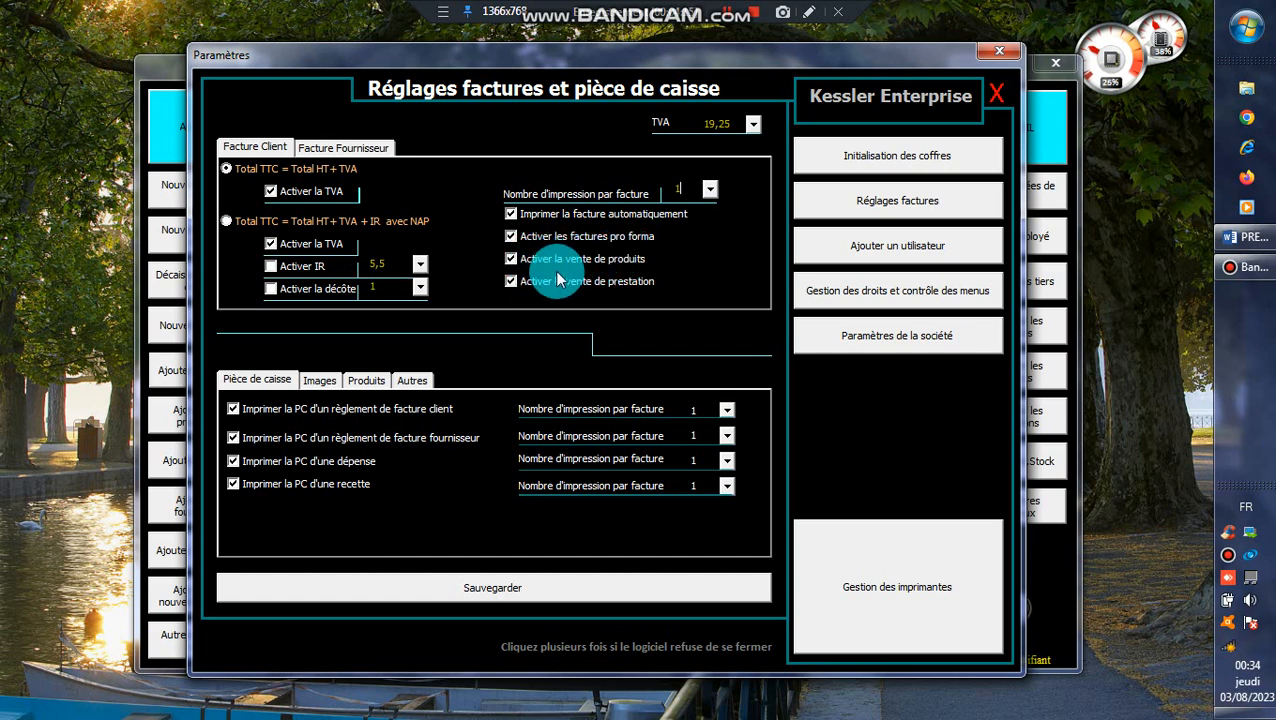
- Set the supplier invoice's number of prints to 1 and save the settings
left_click(360, 150)
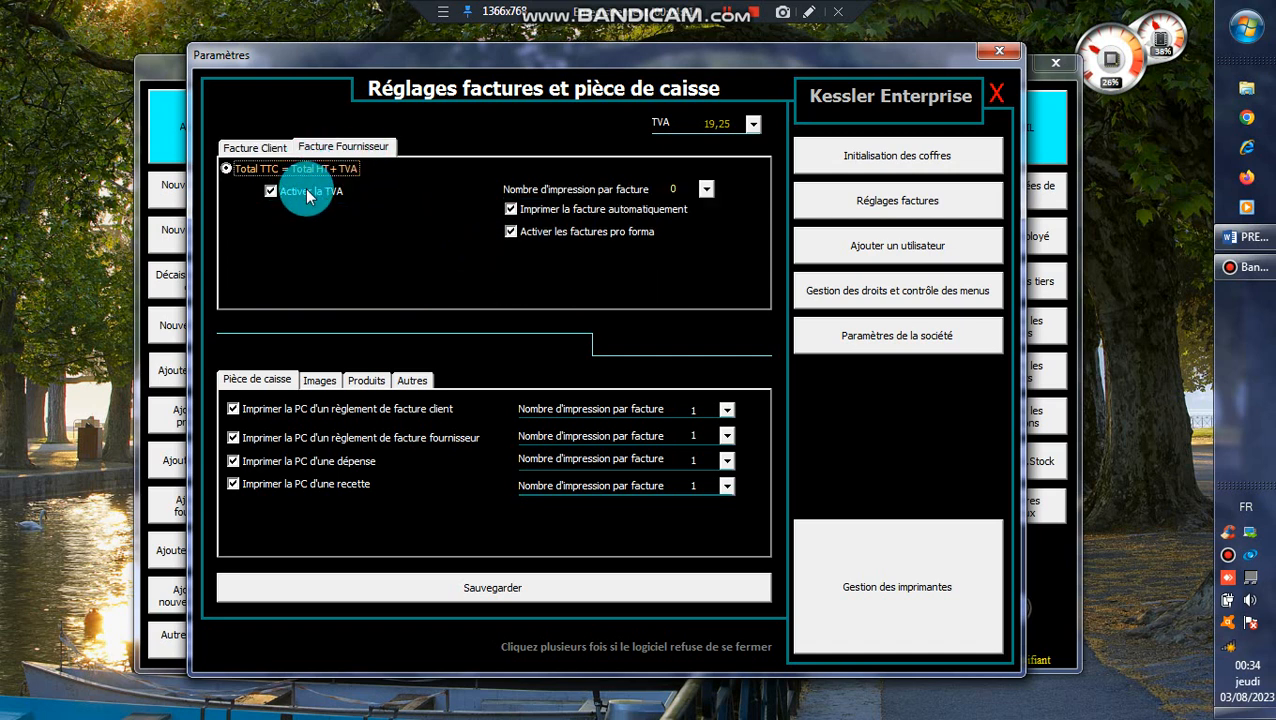
double_click(673, 188)
type("1")
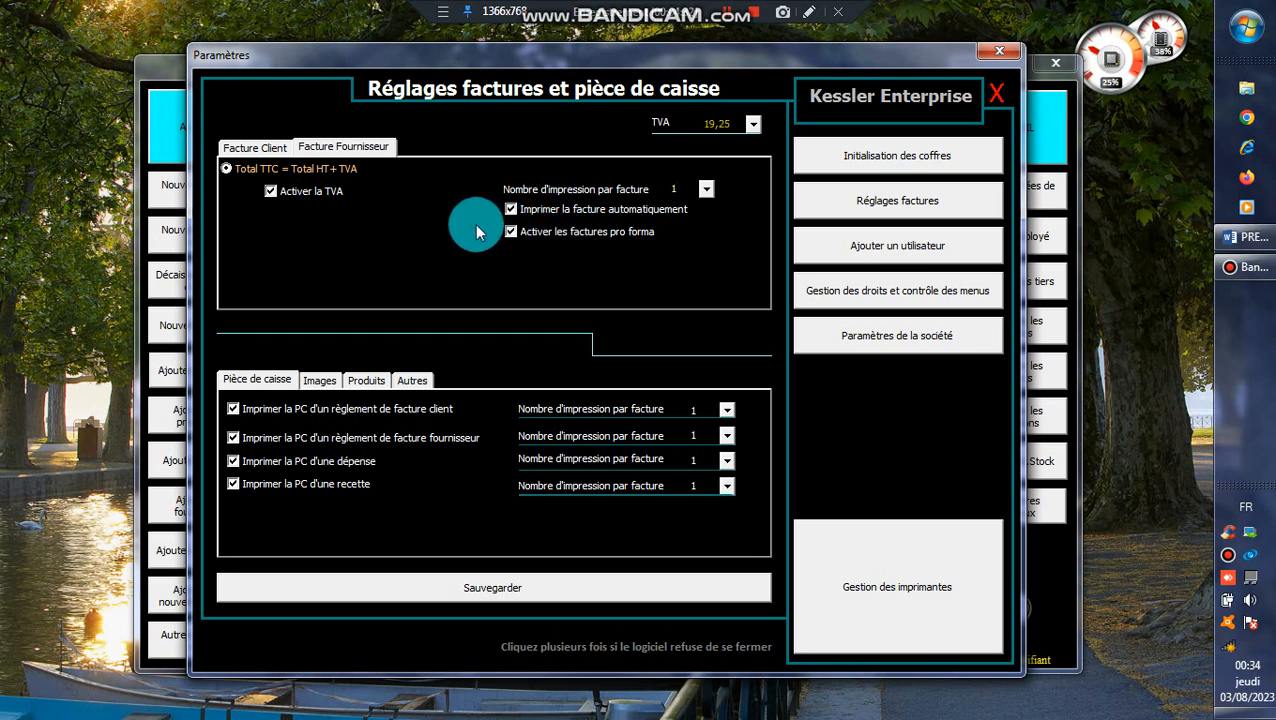
left_click(511, 232)
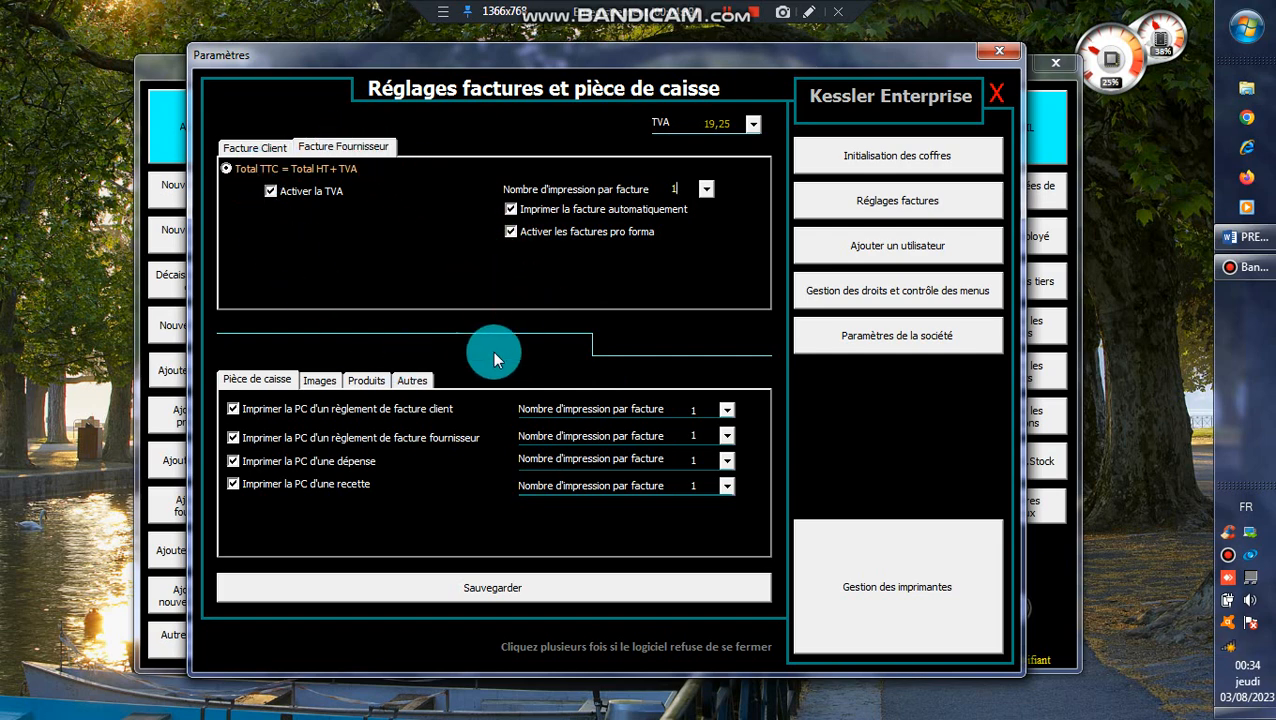
left_click(494, 589)
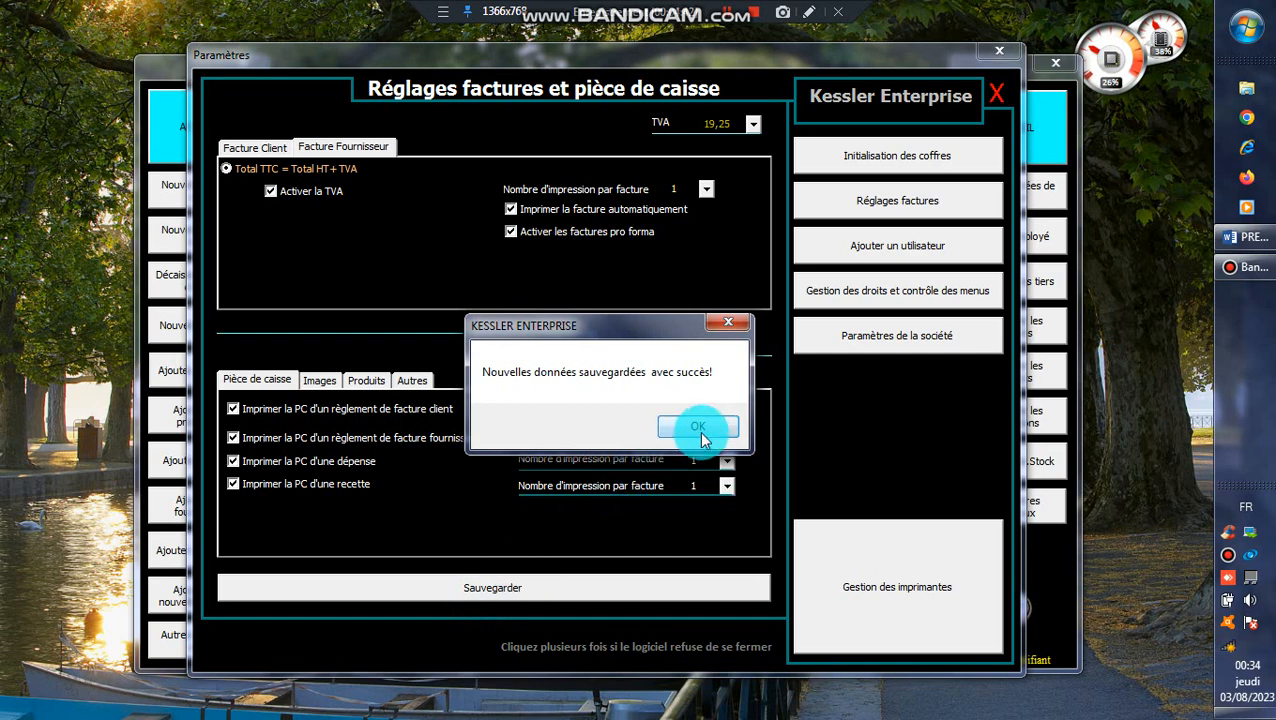
left_click(700, 428)
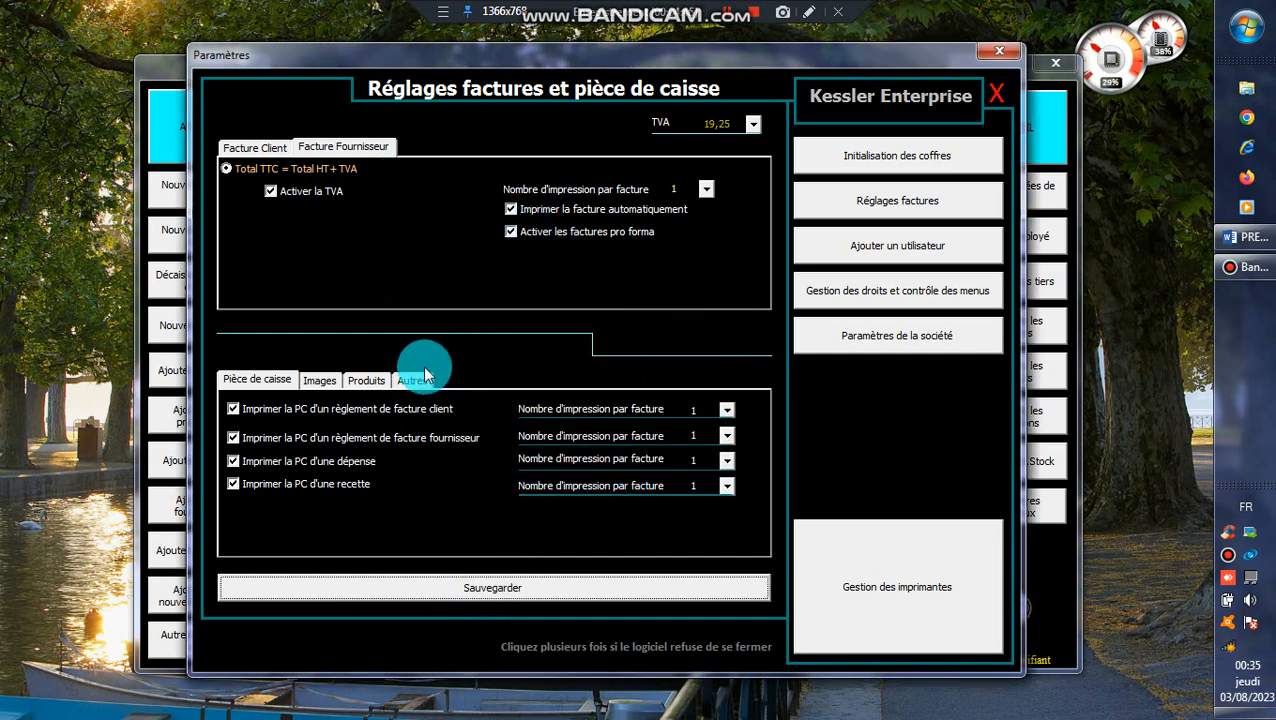
- Review the client and supplier invoice settings, along with the Pièce de caisse and Images options
left_click(249, 156)
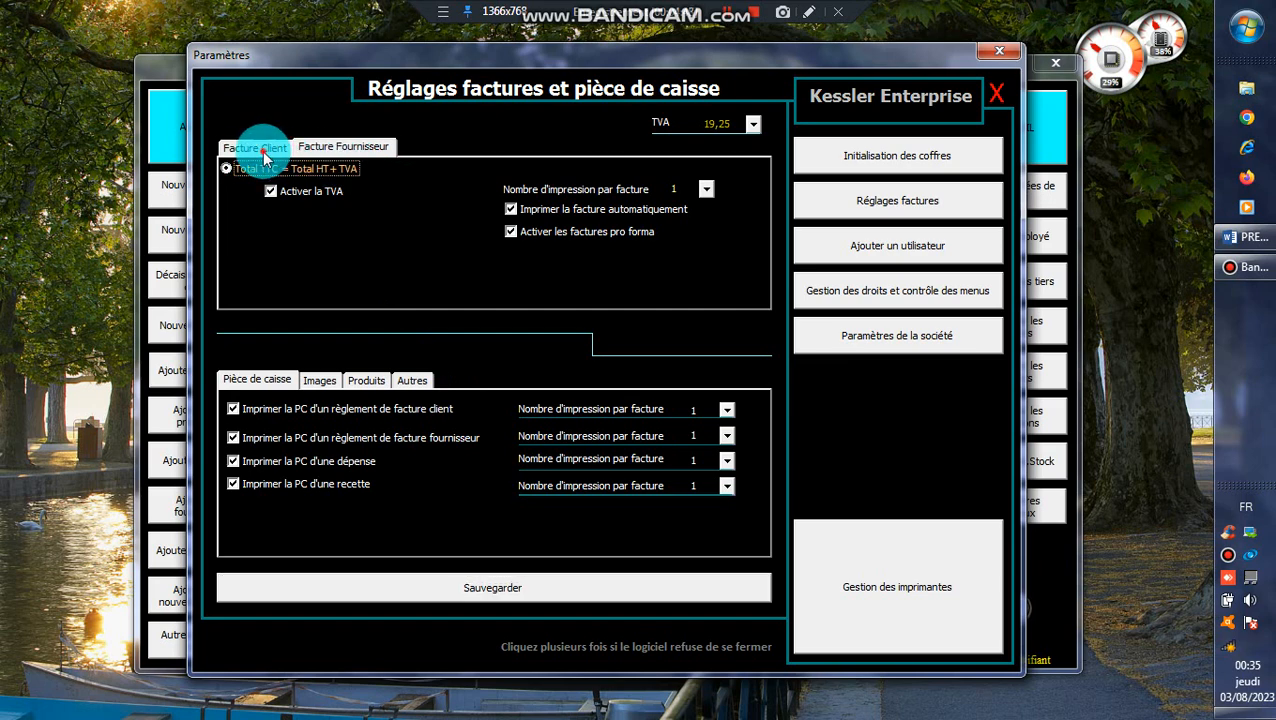
left_click(263, 150)
left_click(326, 148)
left_click(255, 376)
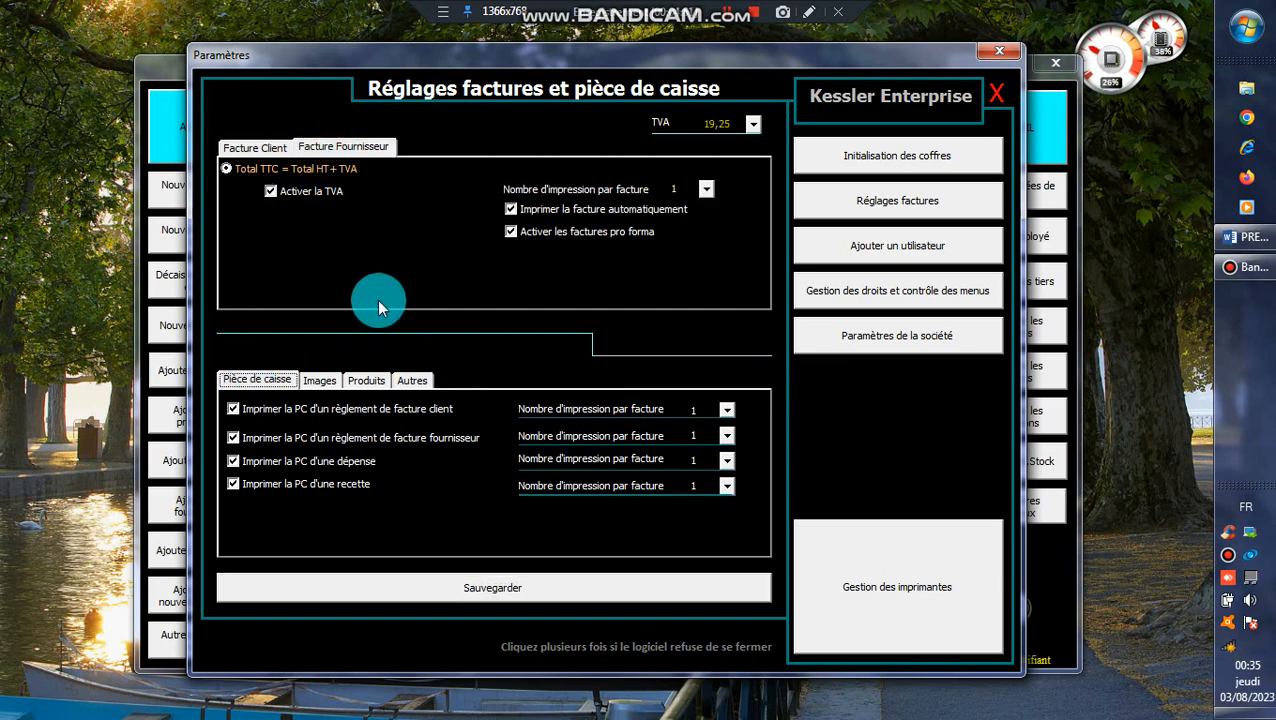
left_click(329, 382)
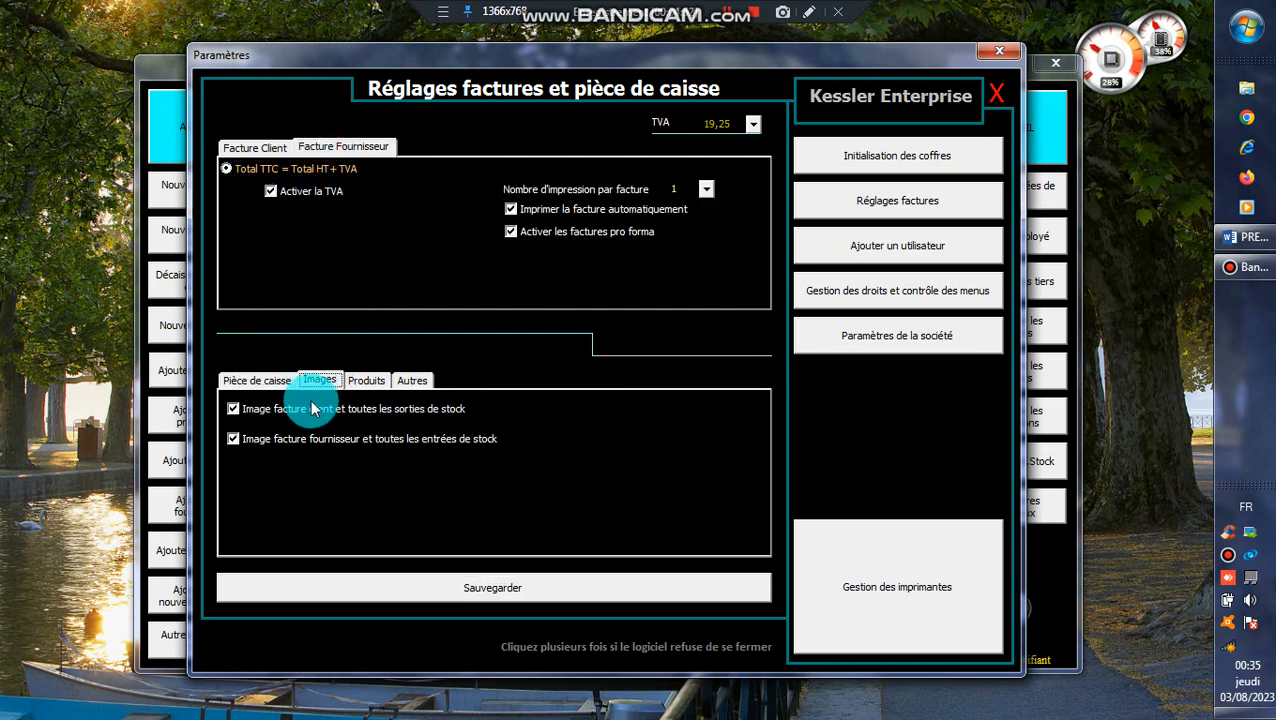
left_click(234, 411)
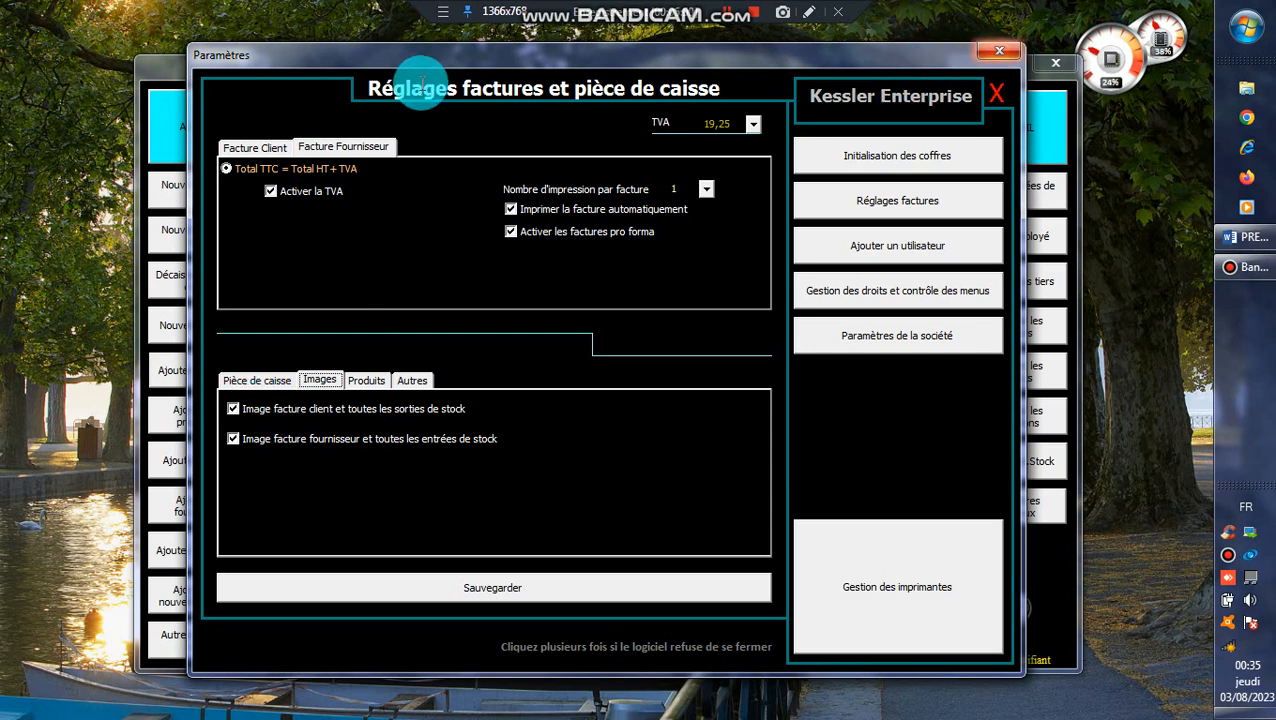
- Close the settings, check the new sales invoice form, and return to the home screen
left_click(256, 145)
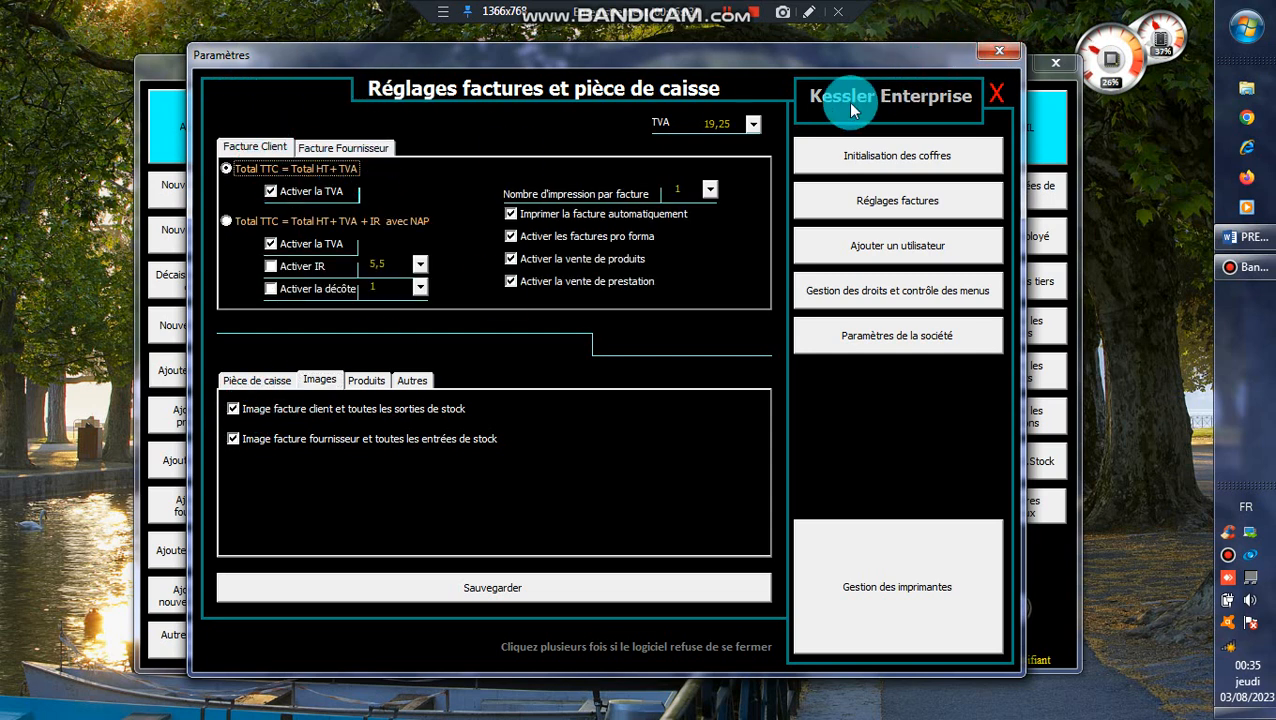
left_click(997, 63)
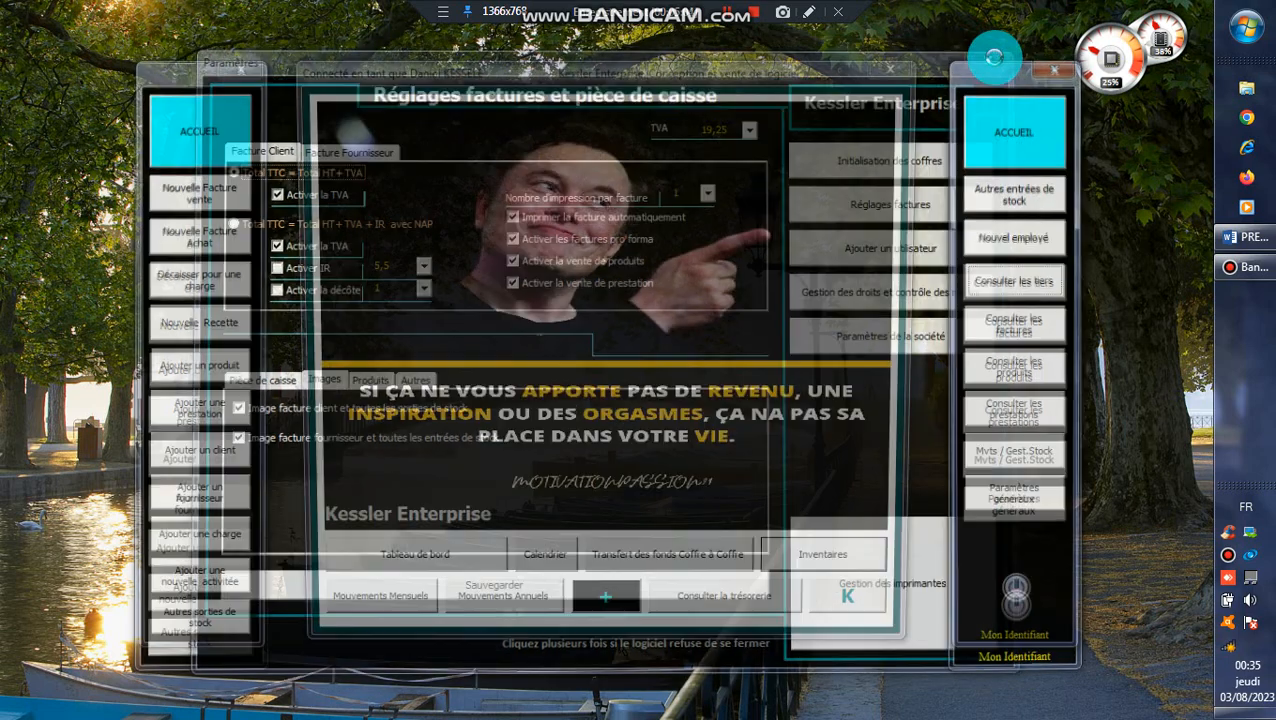
left_click(228, 177)
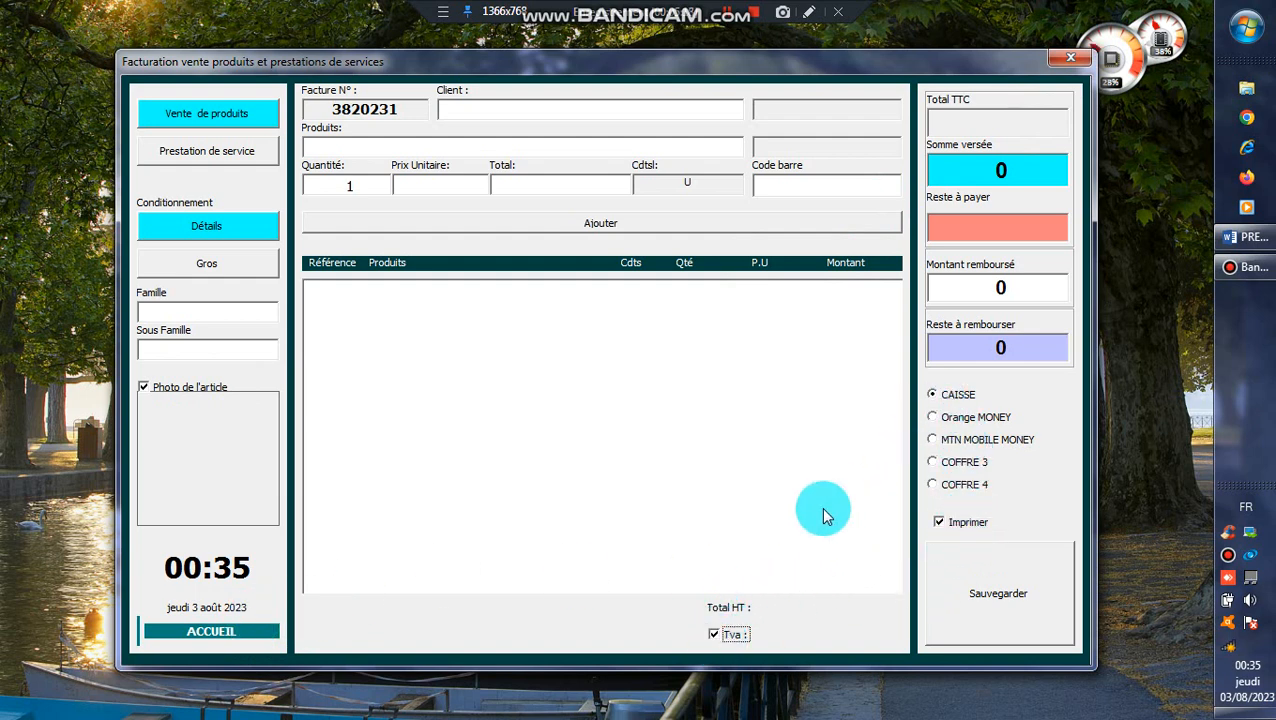
left_click(240, 634)
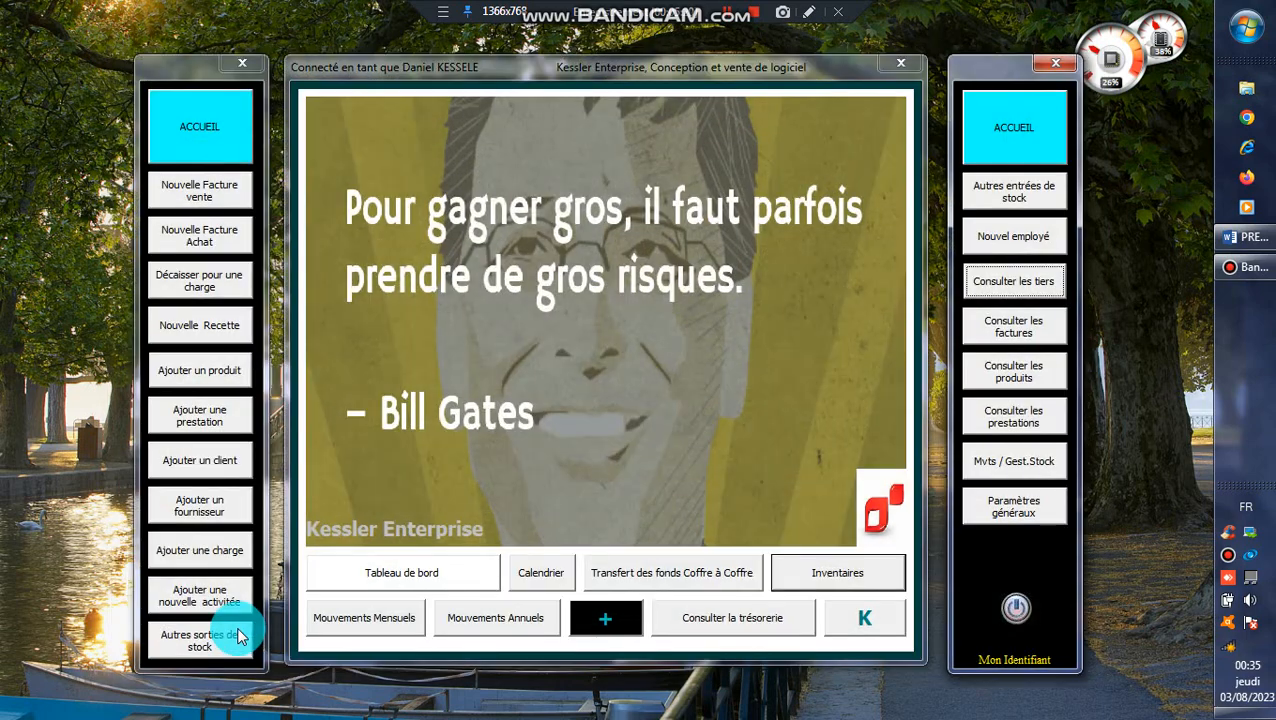
- Reopen the invoice settings and examine the Images options and the matricule roots for products and services
left_click(1043, 510)
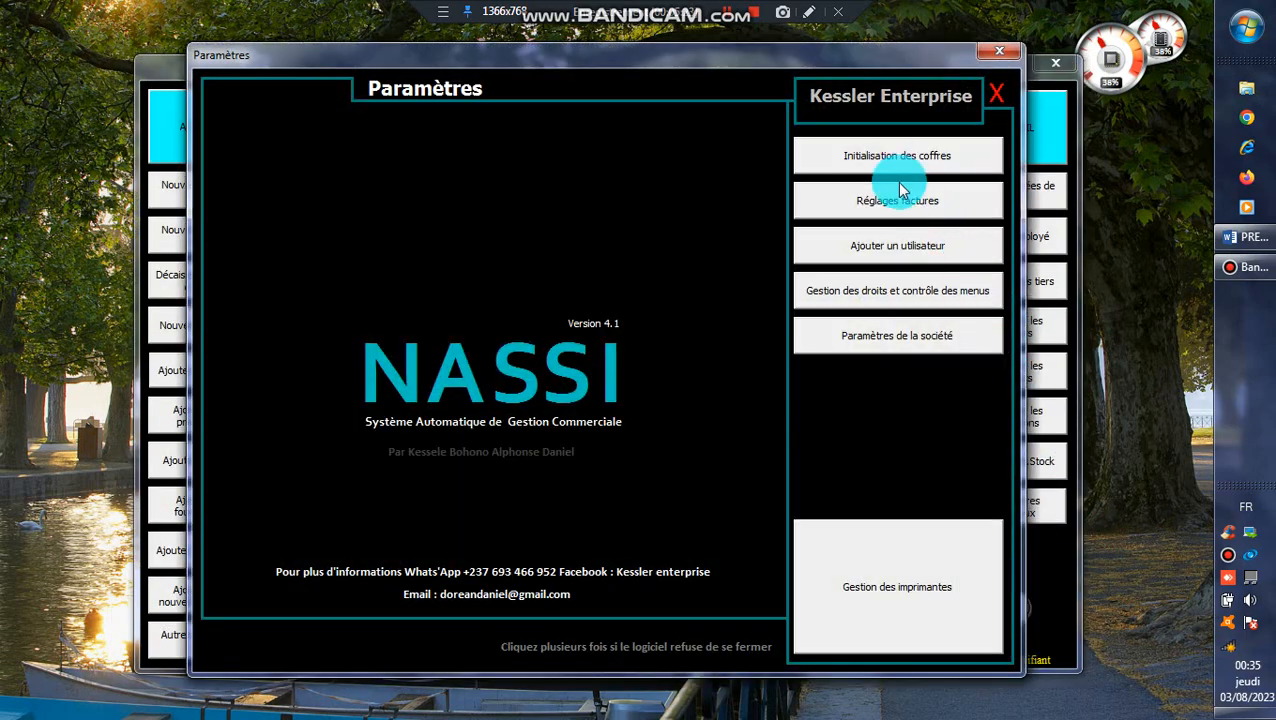
left_click(898, 195)
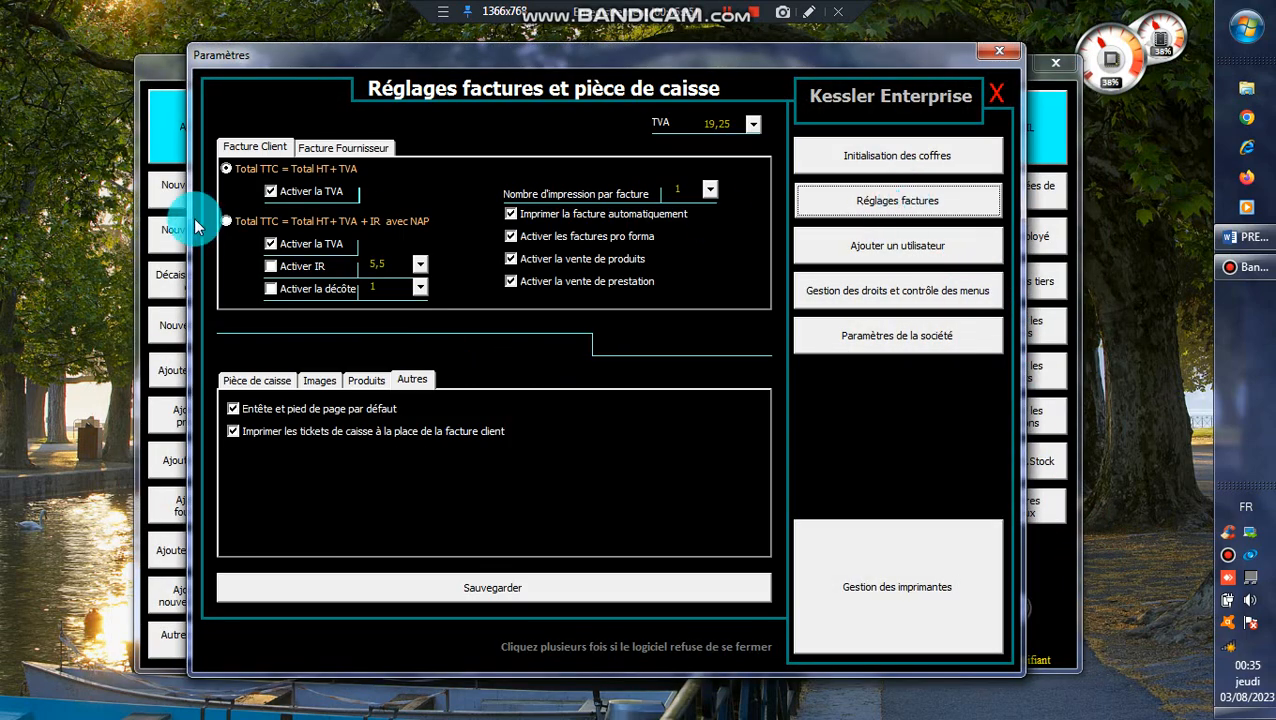
left_click(326, 377)
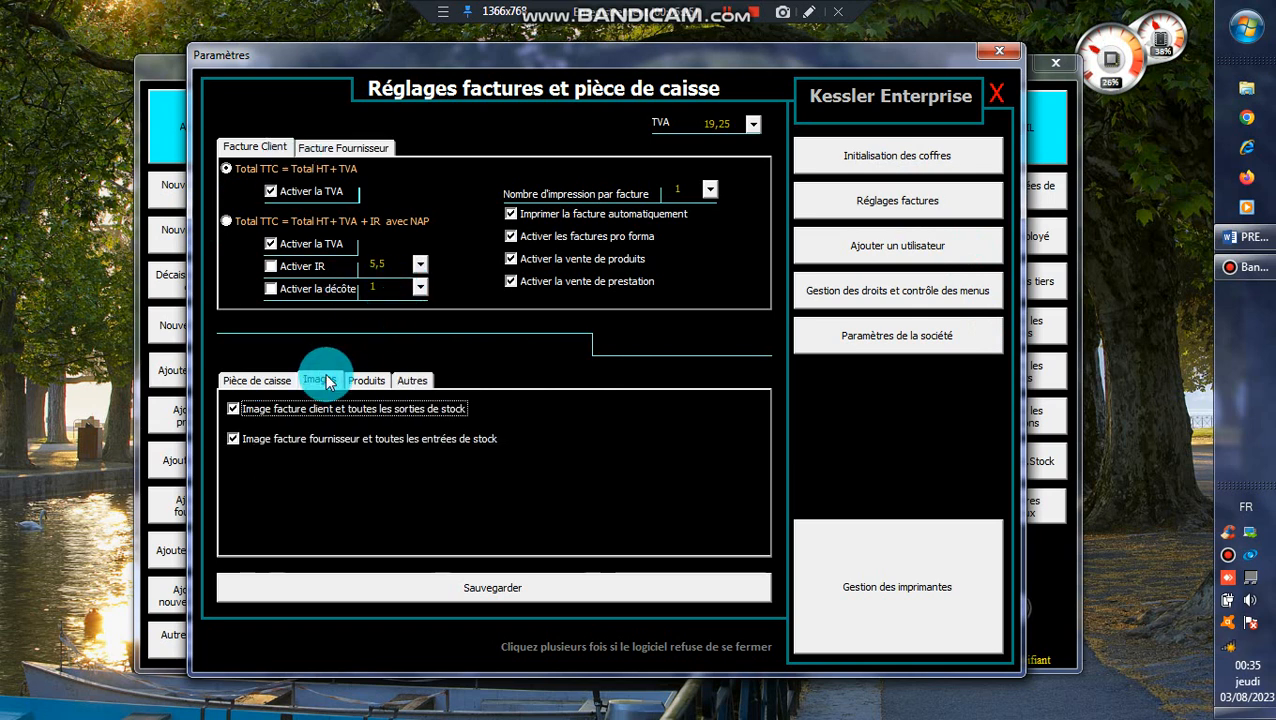
left_click(366, 380)
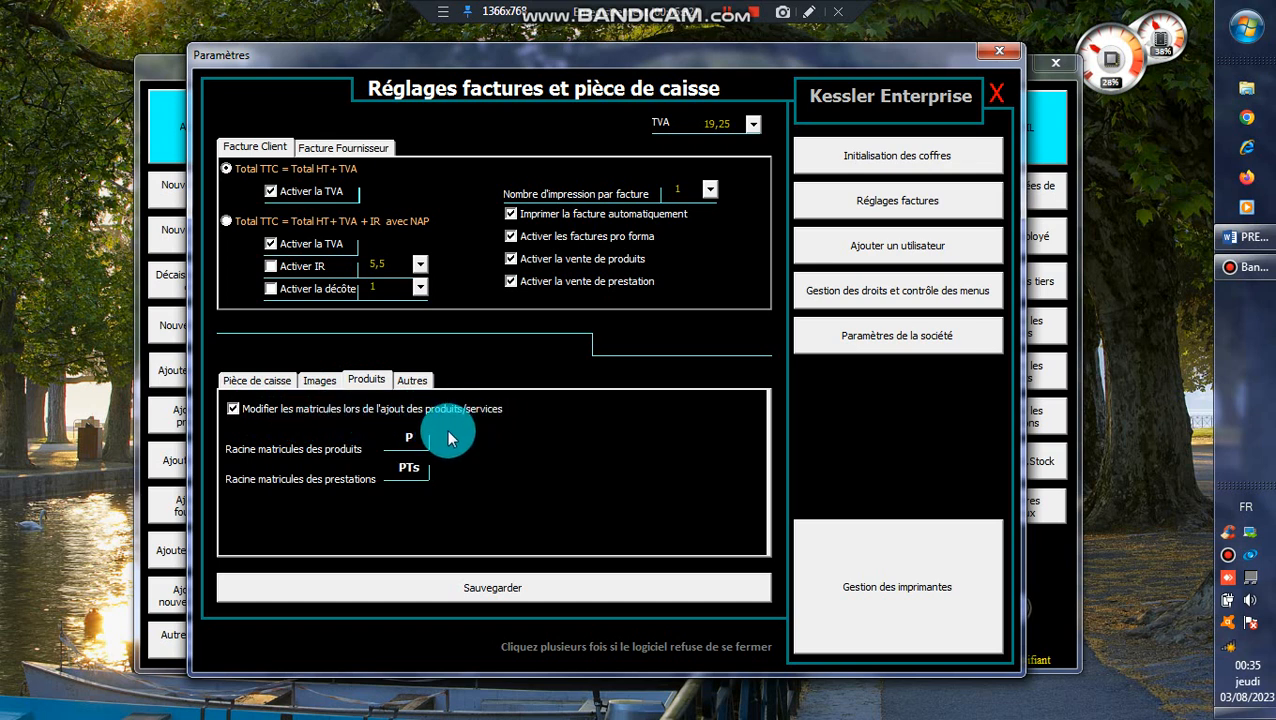
double_click(399, 441)
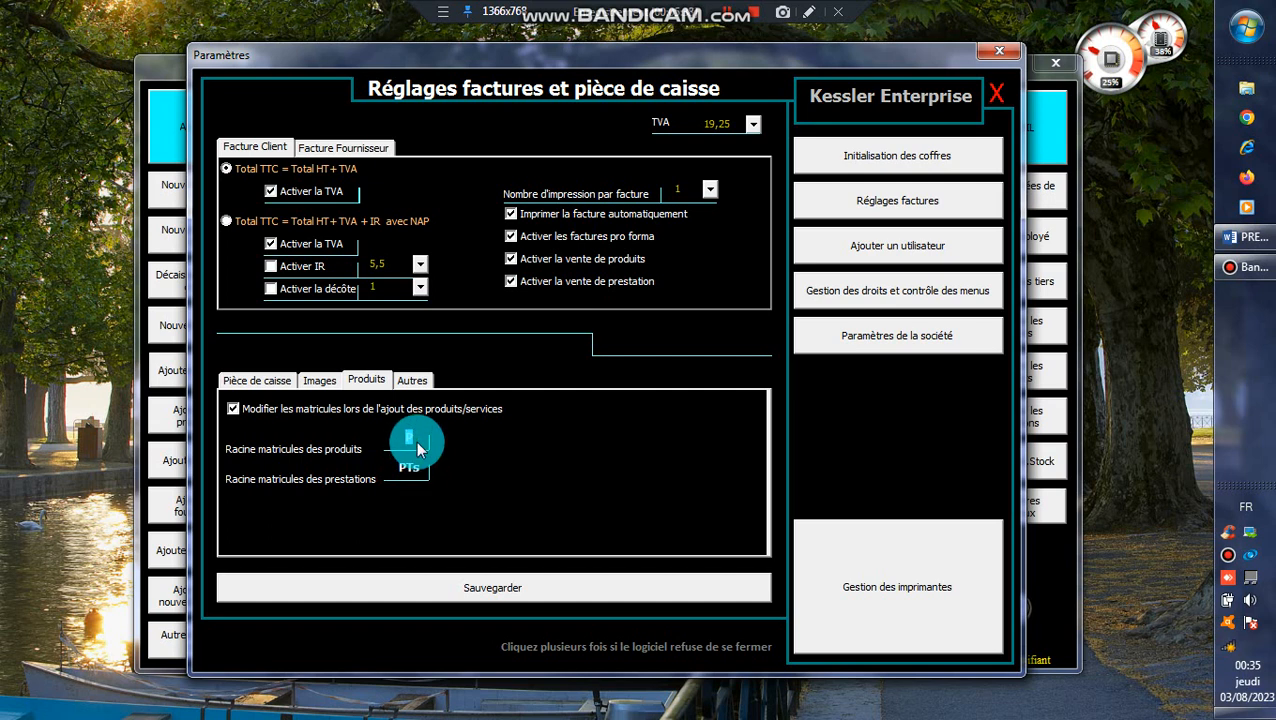
left_click_drag(415, 433, 398, 432)
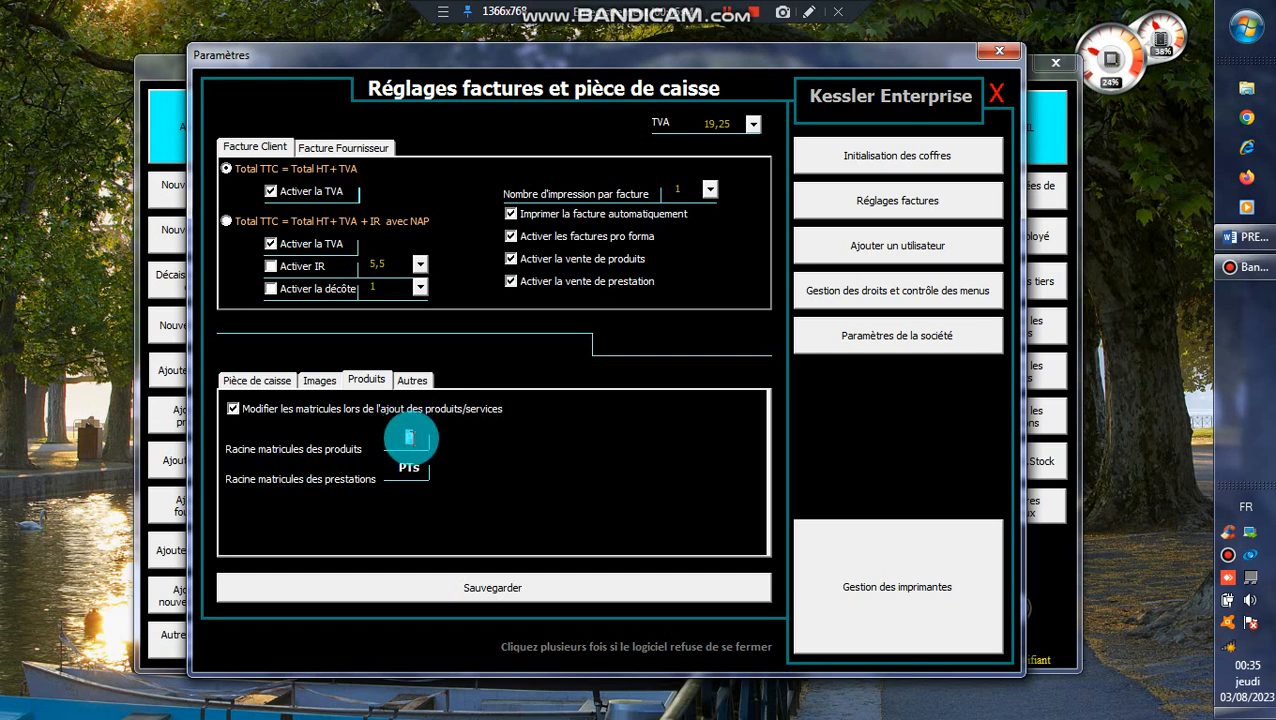
left_click_drag(416, 434, 388, 433)
left_click(407, 436)
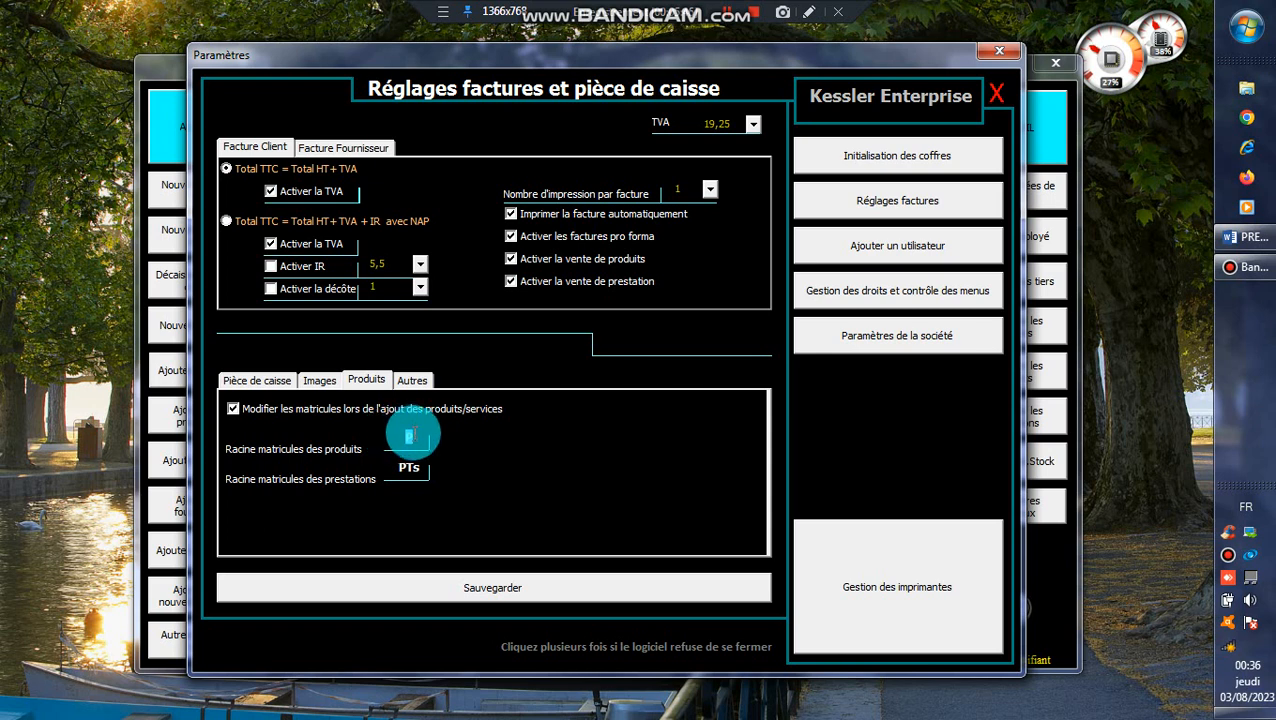
left_click(408, 436)
left_click_drag(422, 471, 385, 463)
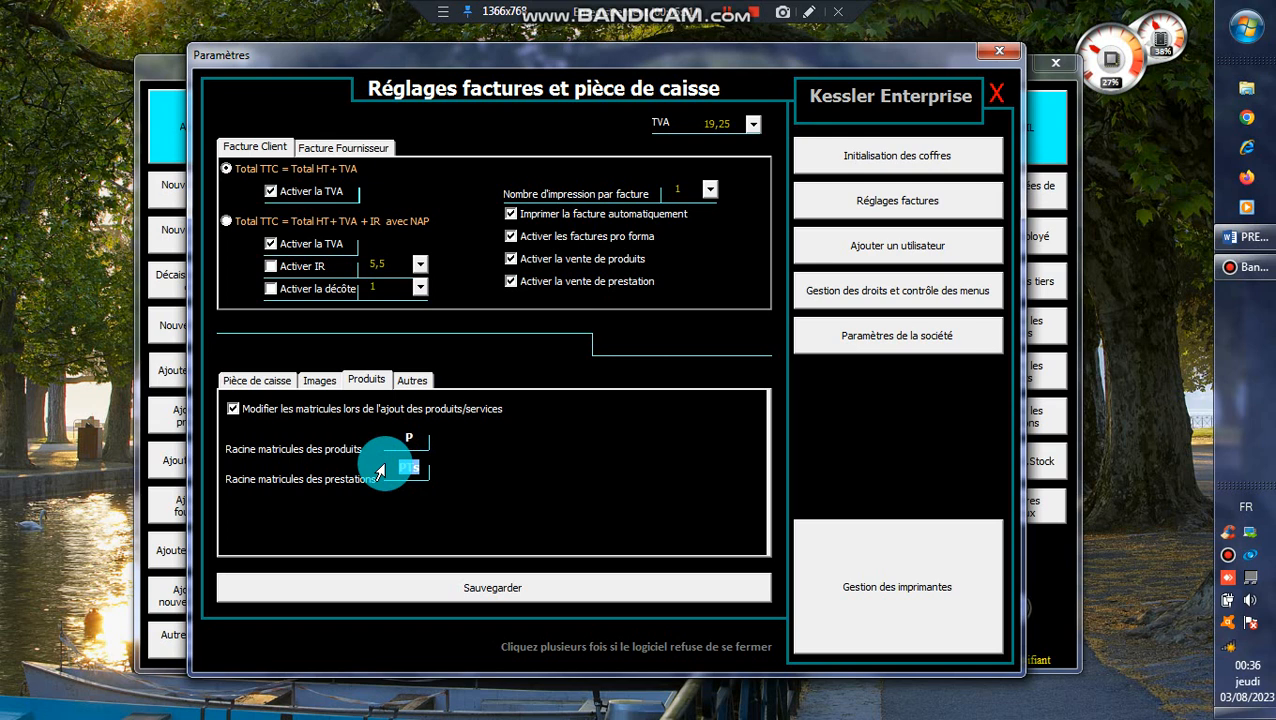
- Turn off the default header and footer and the printing of cash tickets in place of the client invoice
left_click(410, 383)
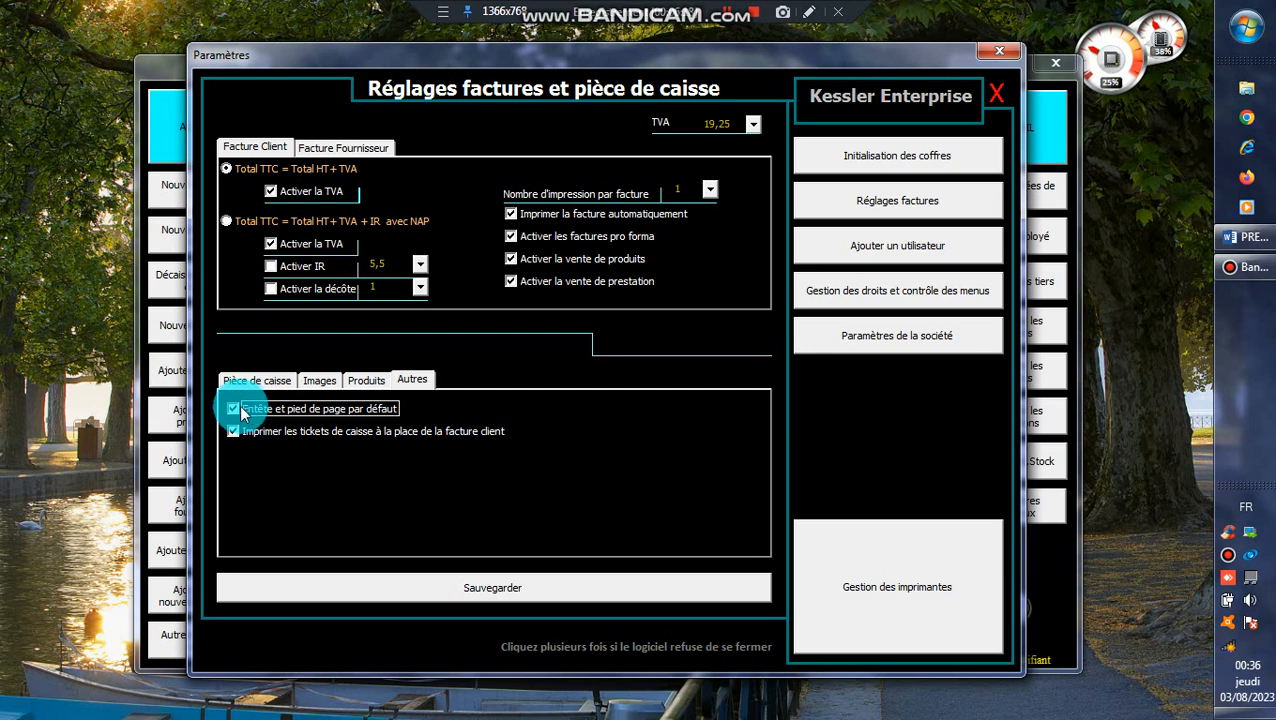
left_click(236, 409)
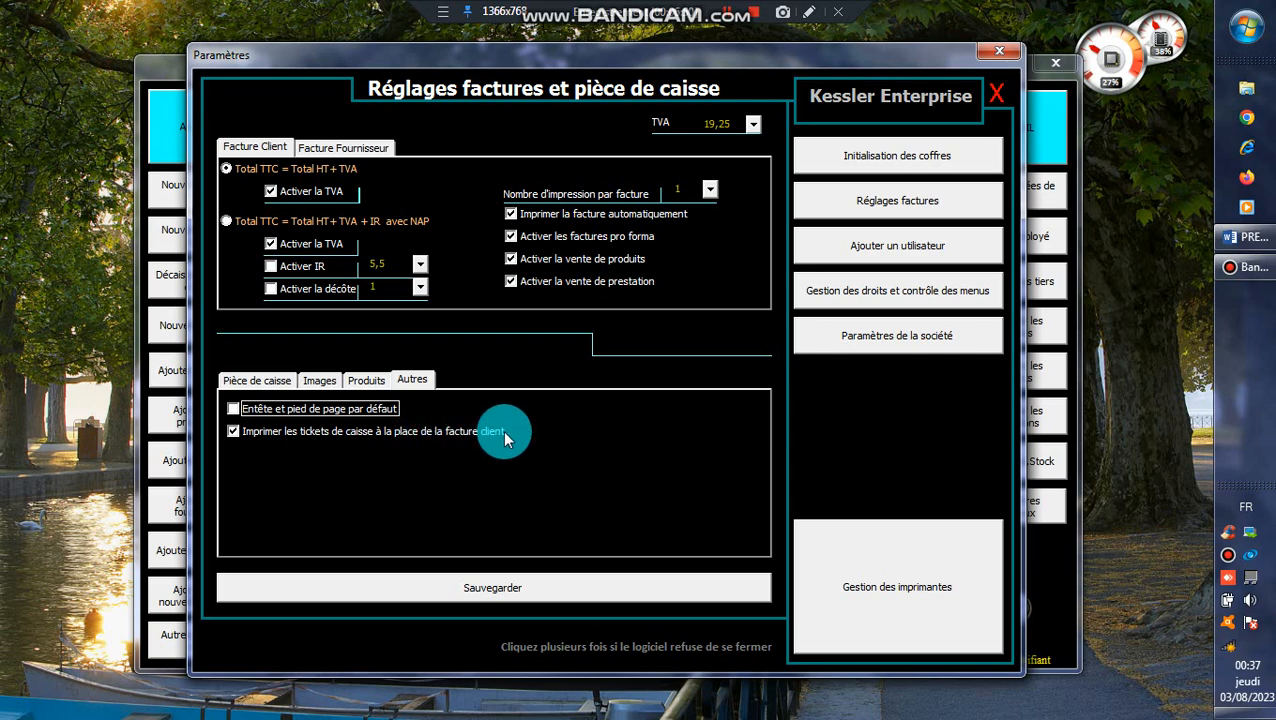
left_click(234, 432)
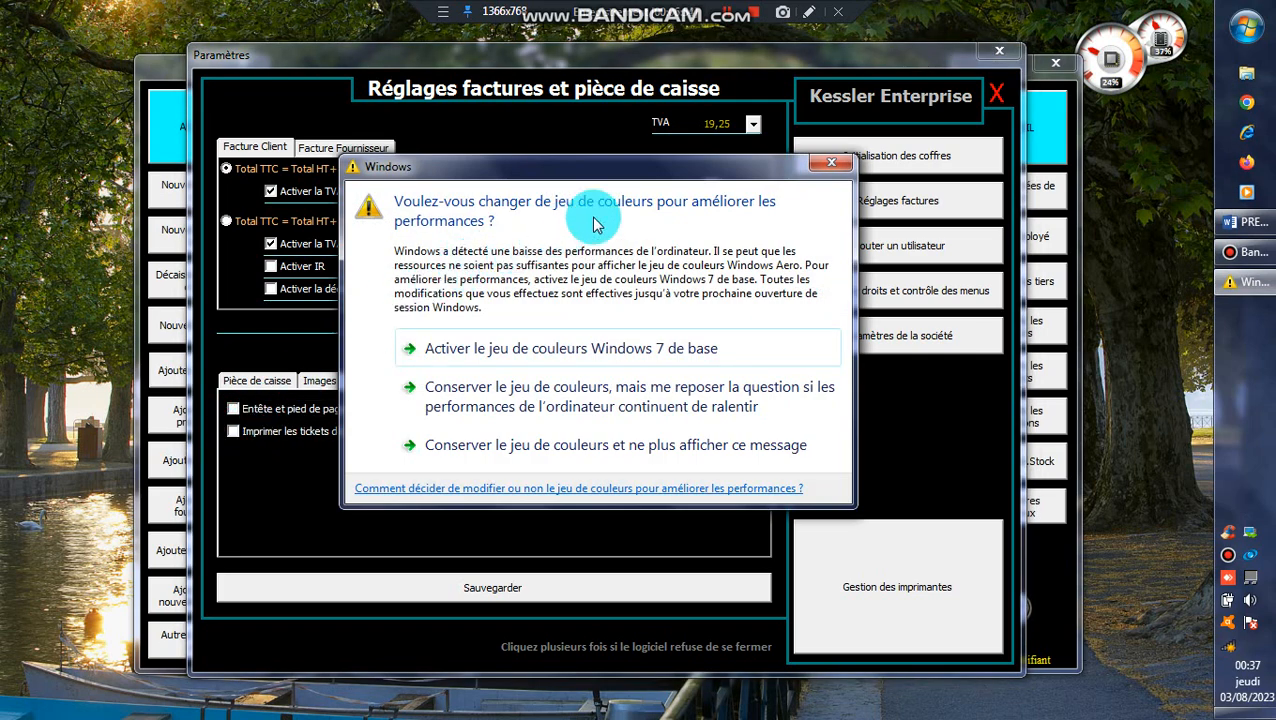
- Dismiss the Windows colour scheme prompt and turn on printing cash tickets in place of the client invoice in the invoice settings
left_click(829, 163)
left_click(828, 160)
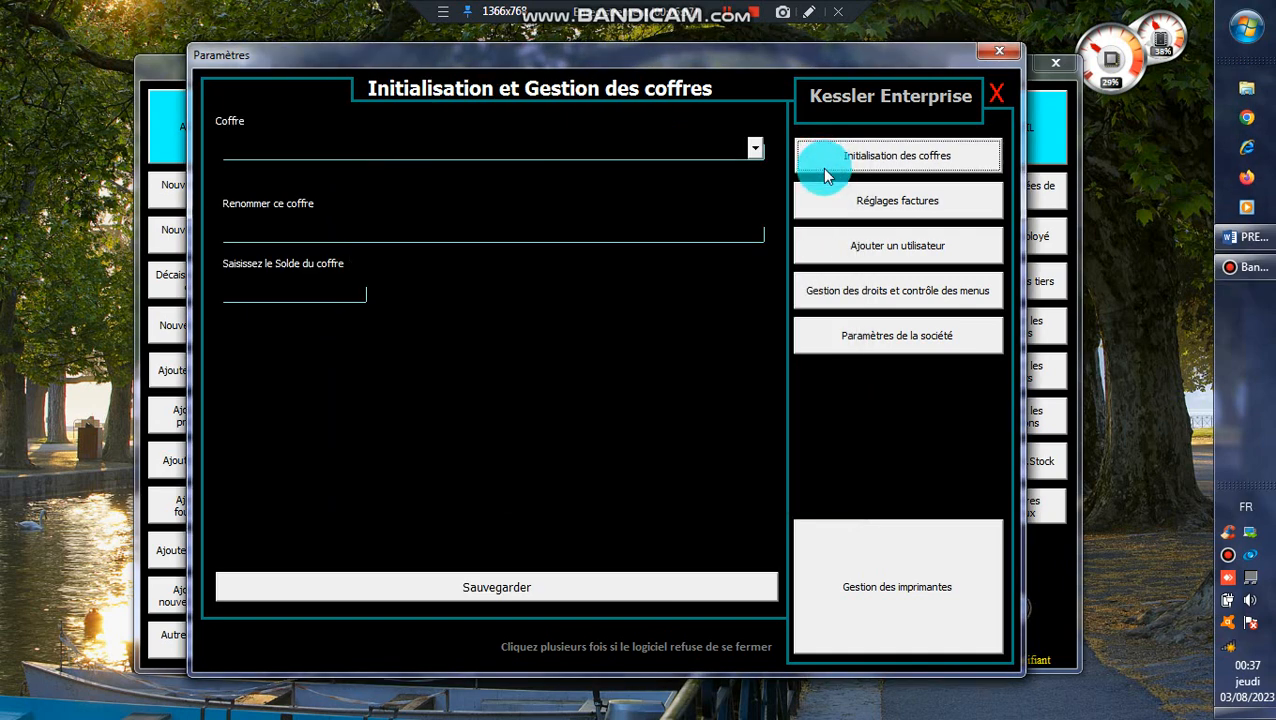
left_click(858, 207)
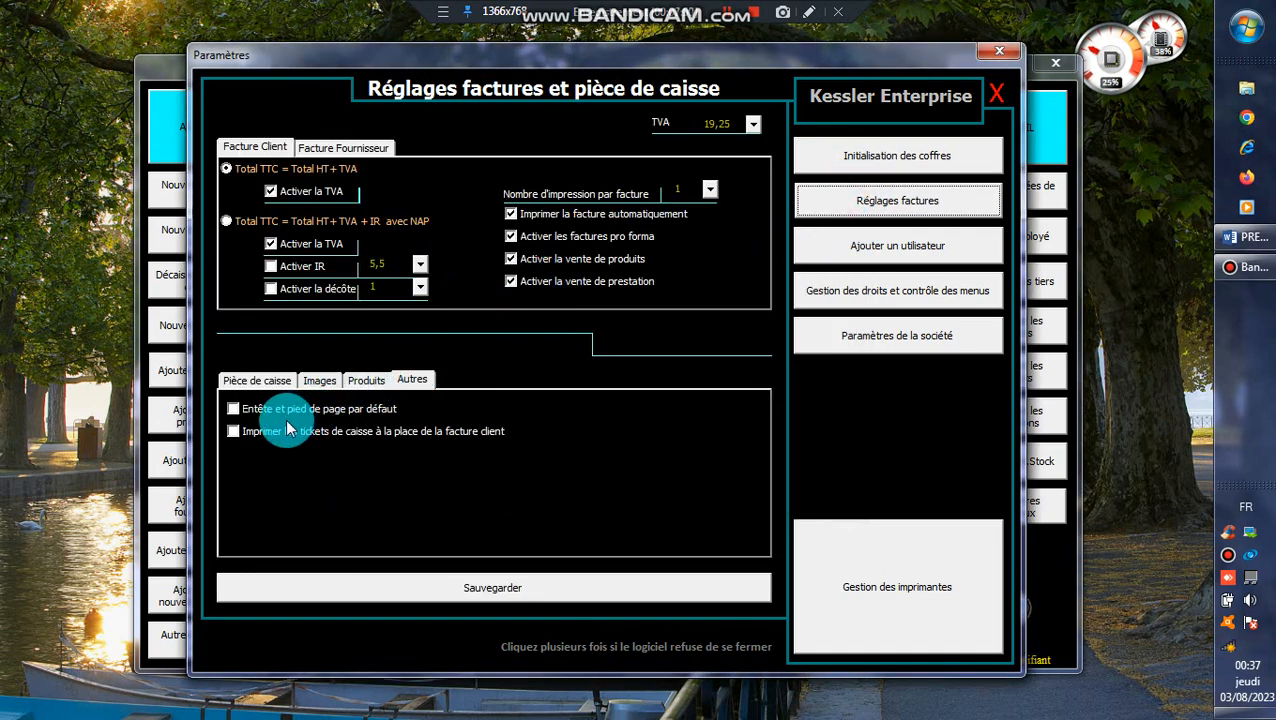
left_click(233, 431)
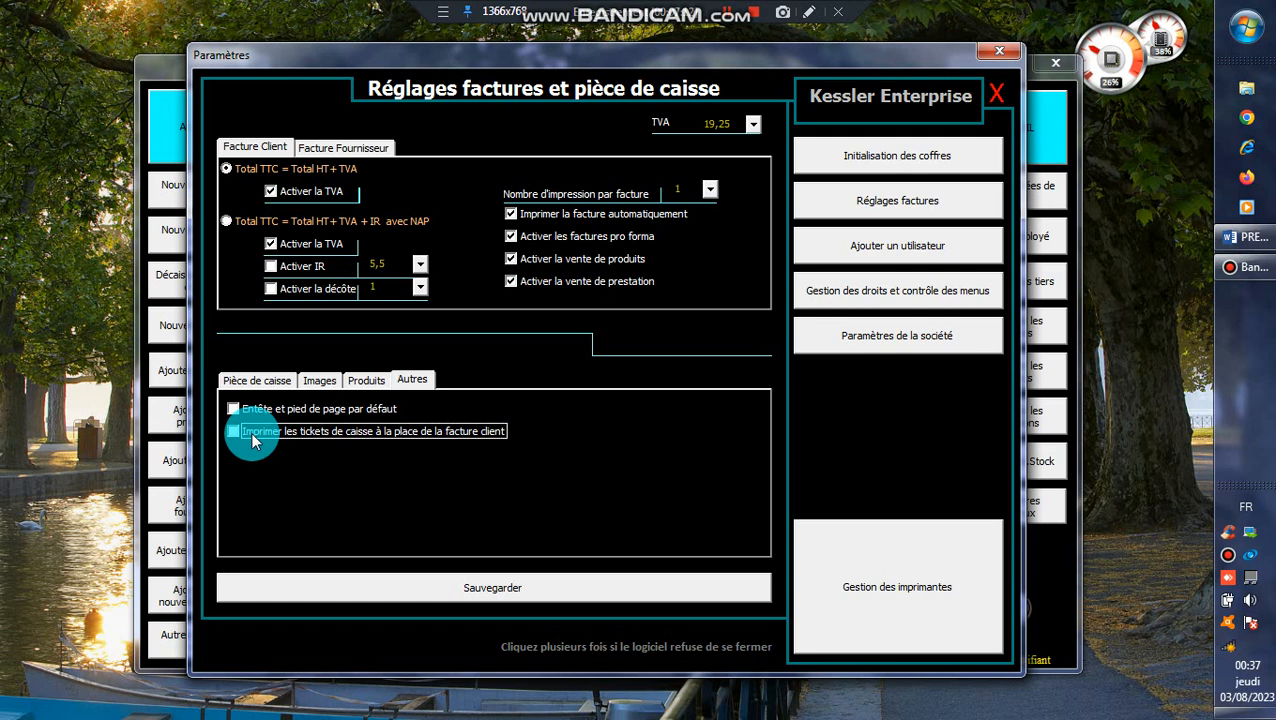
left_click(253, 442)
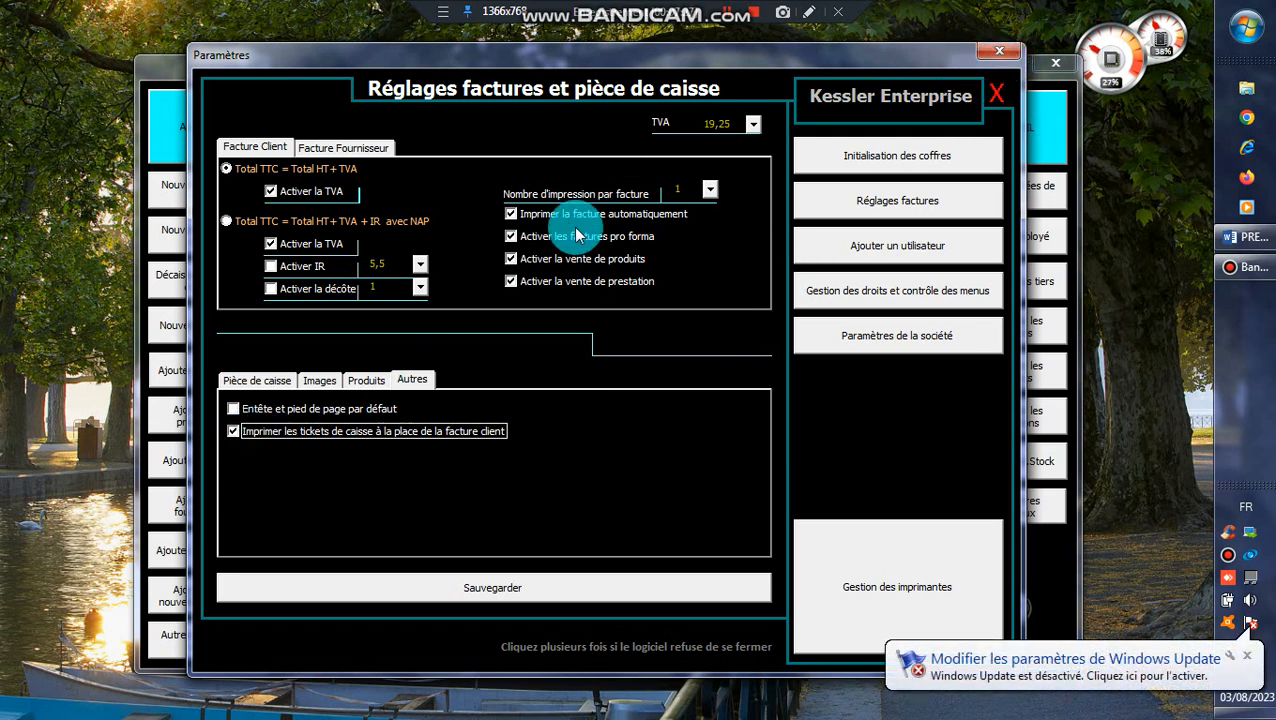
- Leave the settings and examine the product sales form of a new sales invoice before returning to the home screen
left_click(997, 95)
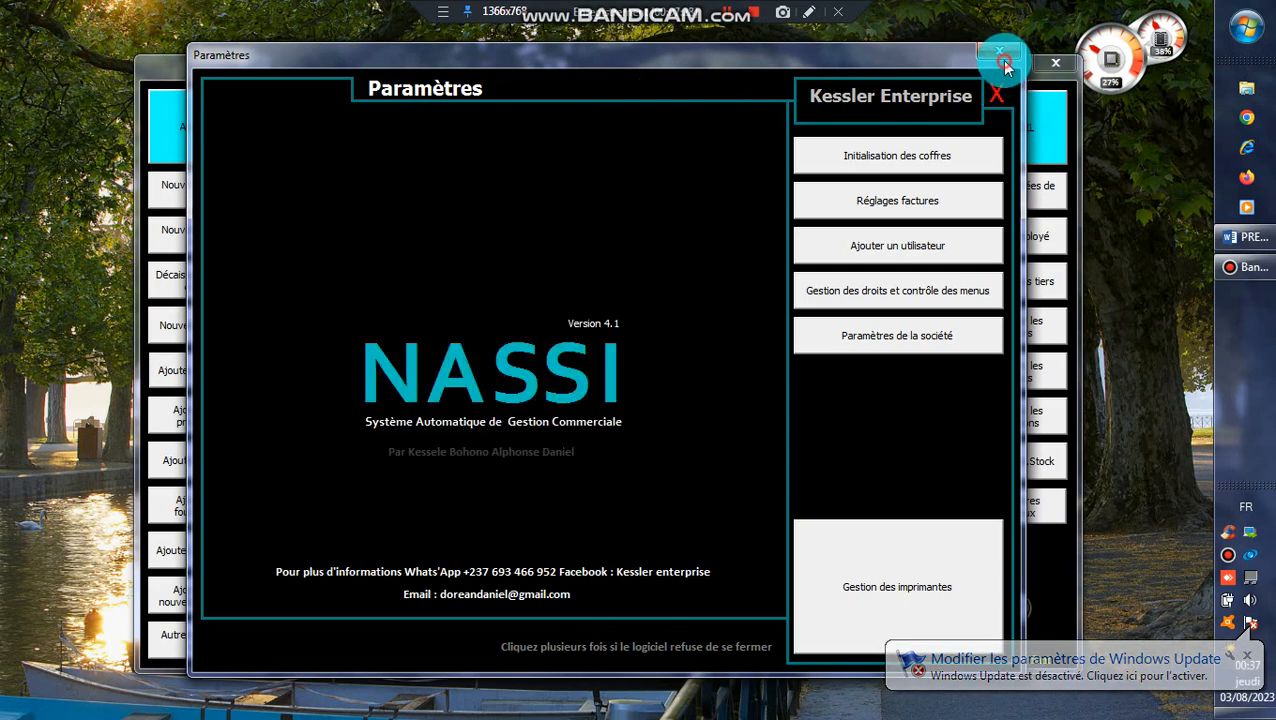
left_click(1000, 51)
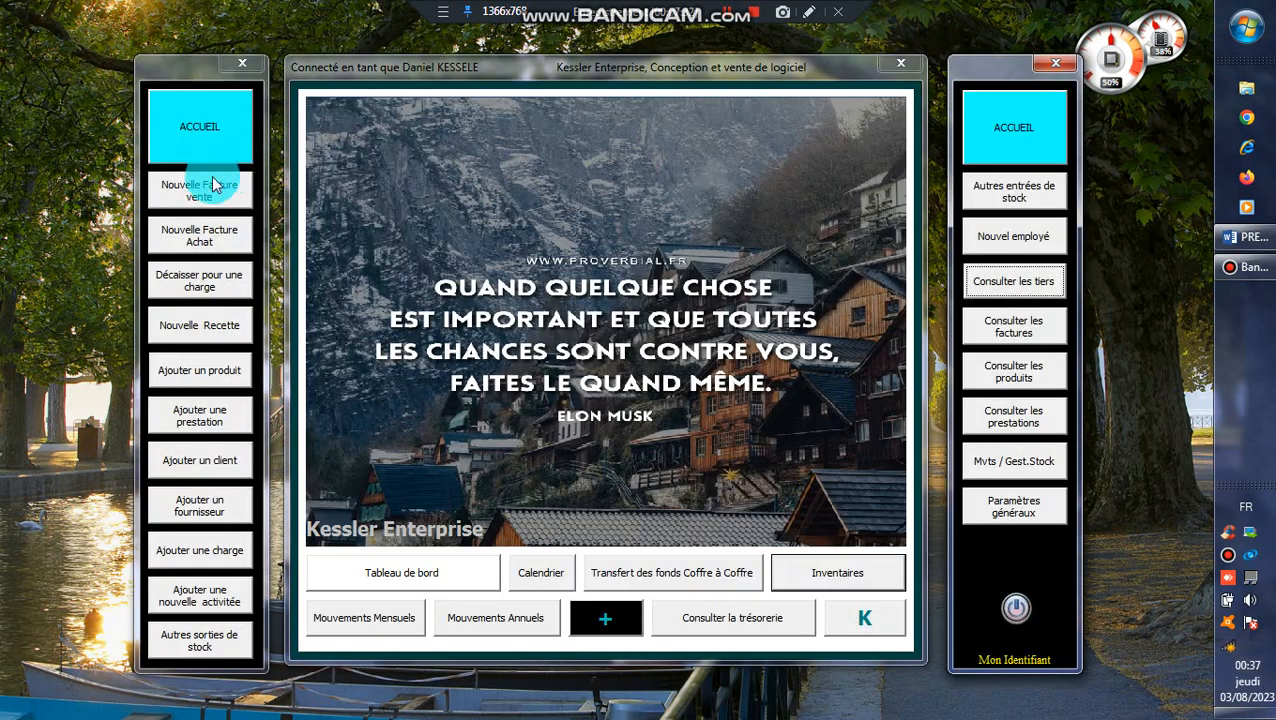
left_click(210, 196)
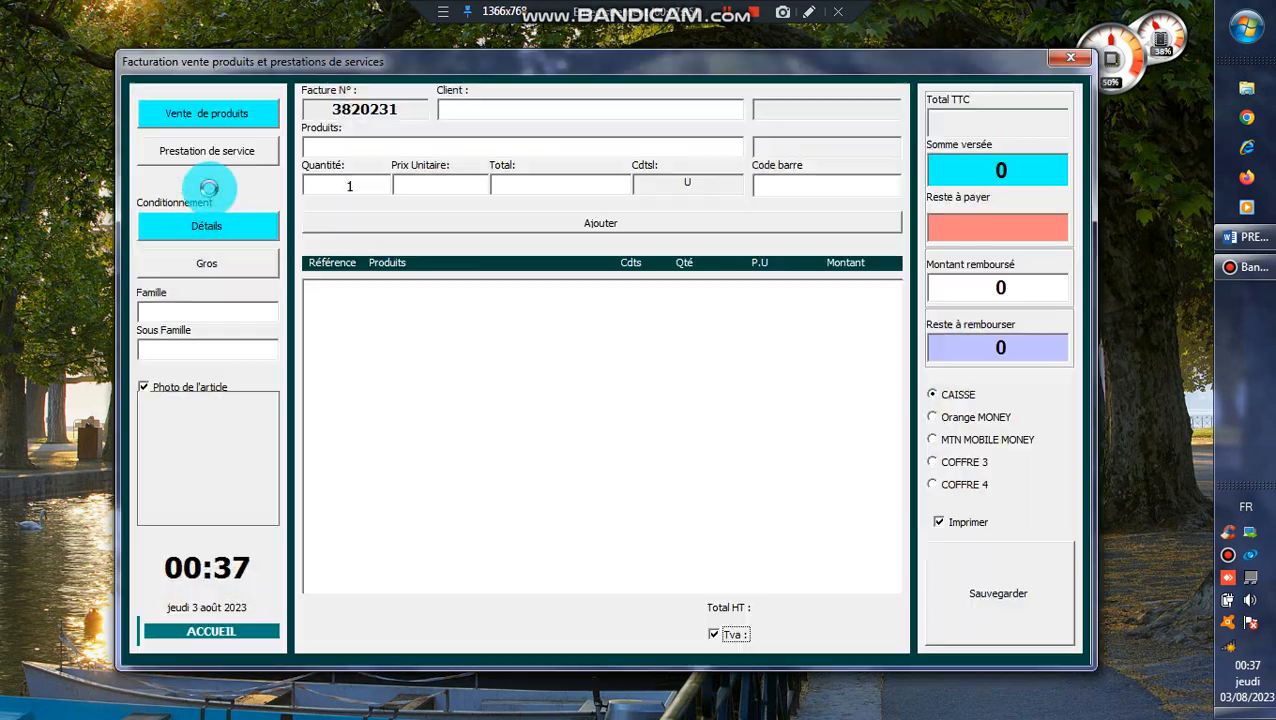
left_click(165, 375)
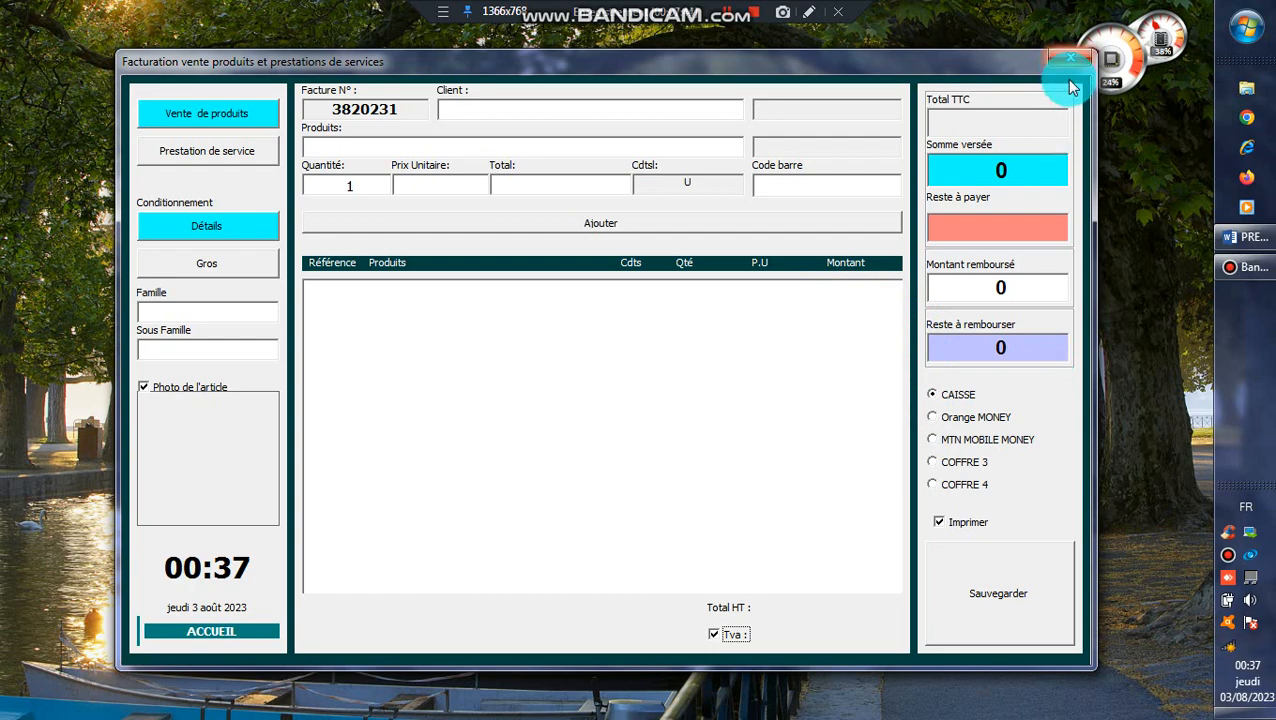
left_click(222, 635)
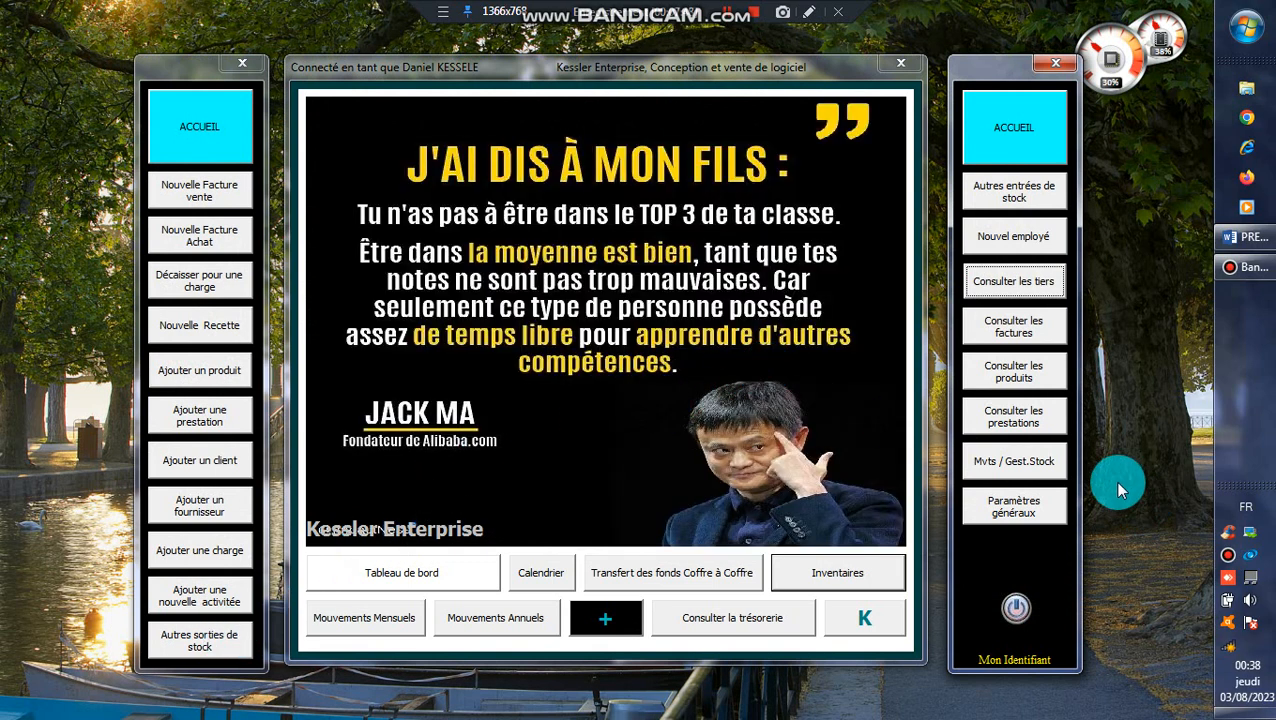
- Switch to the Word presentation outline and review the remaining PARTIE II settings topics and the PARTIE III heading on inserting base data
left_click(1258, 237)
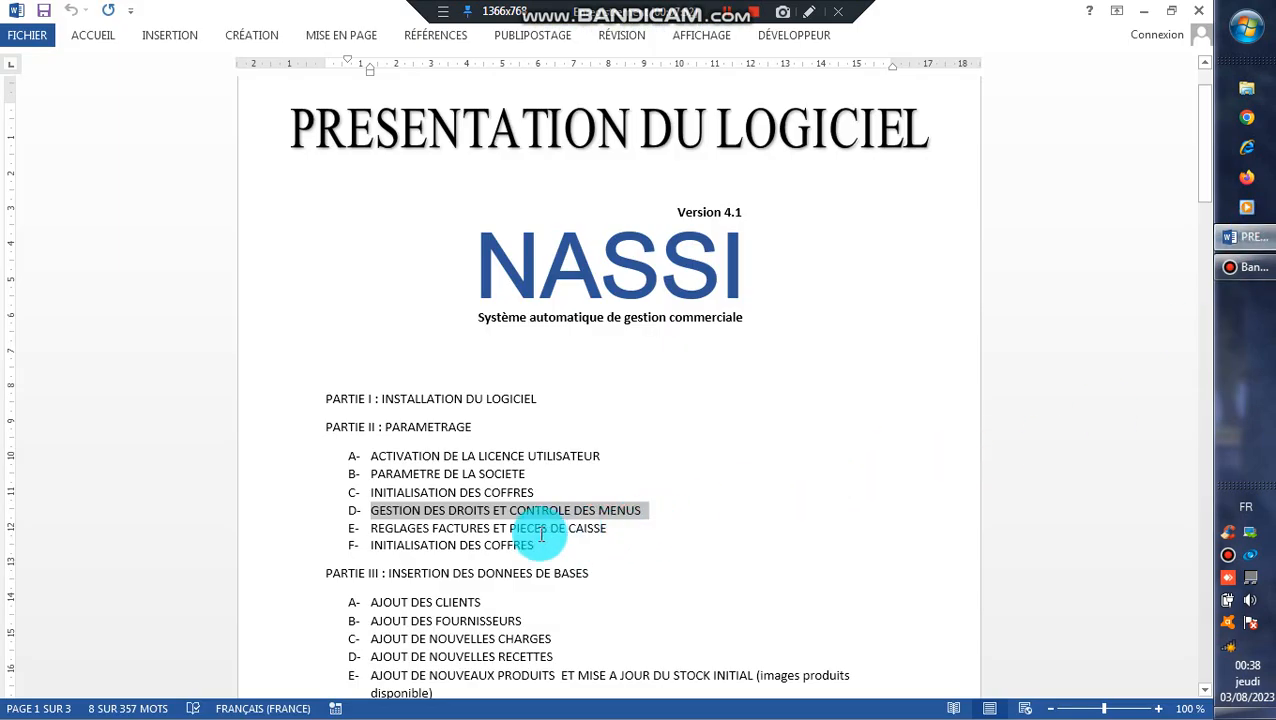
left_click_drag(541, 548, 364, 545)
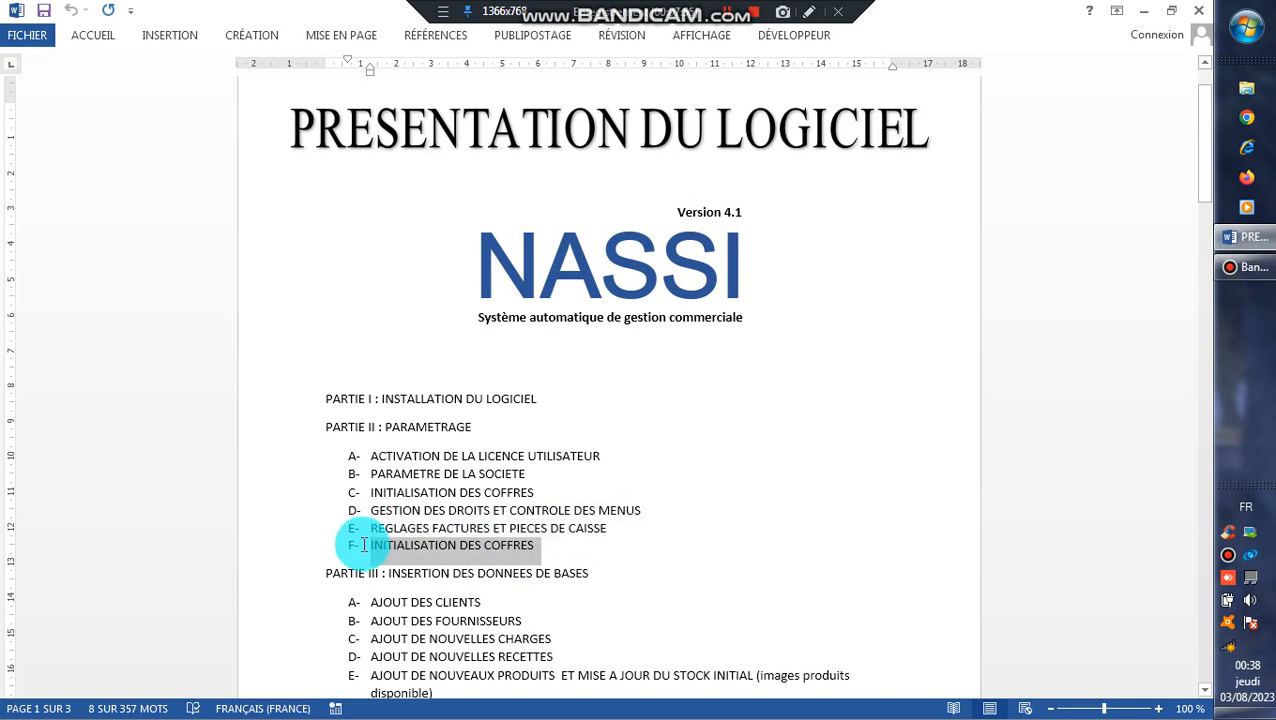
left_click(366, 544)
double_click(468, 533)
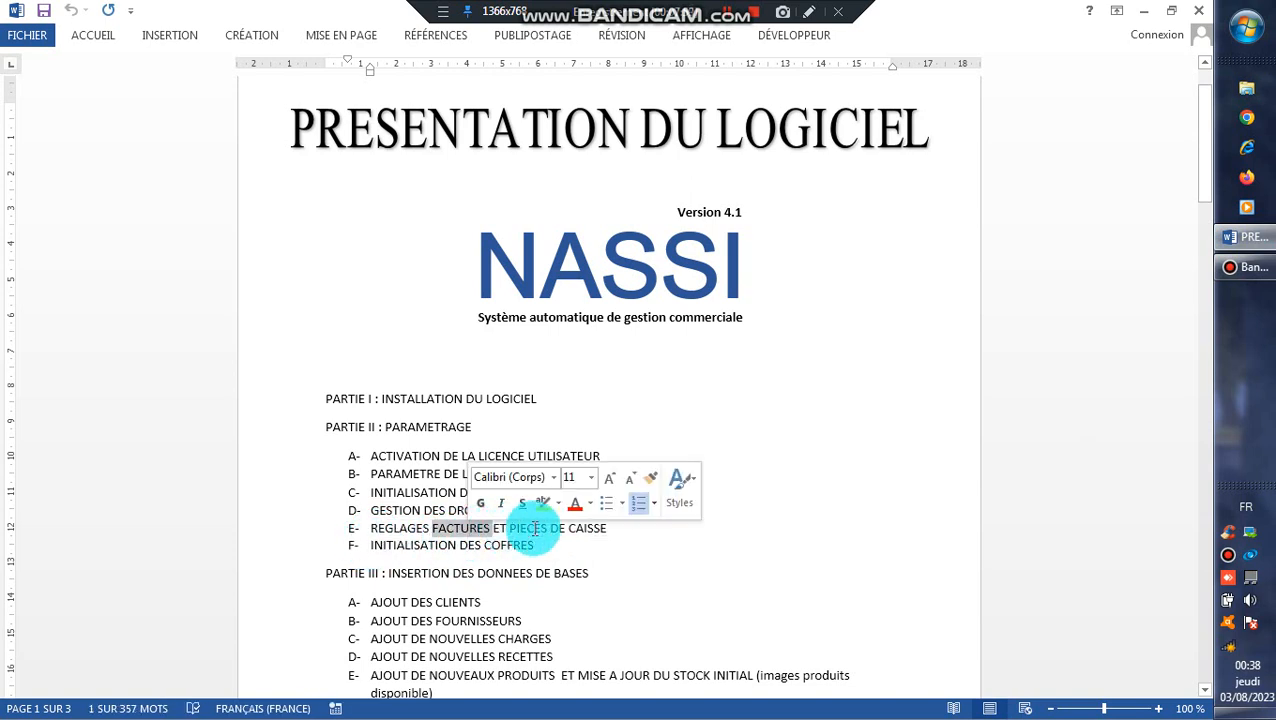
left_click(458, 476)
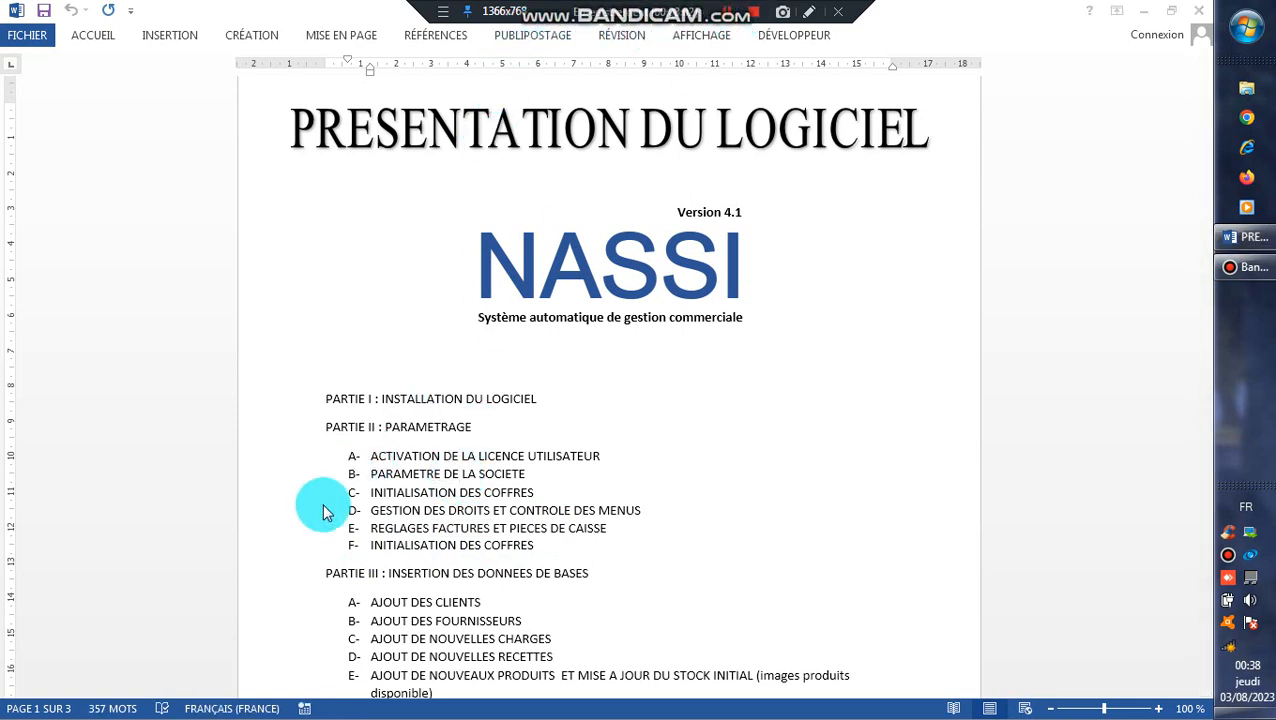
left_click(527, 547)
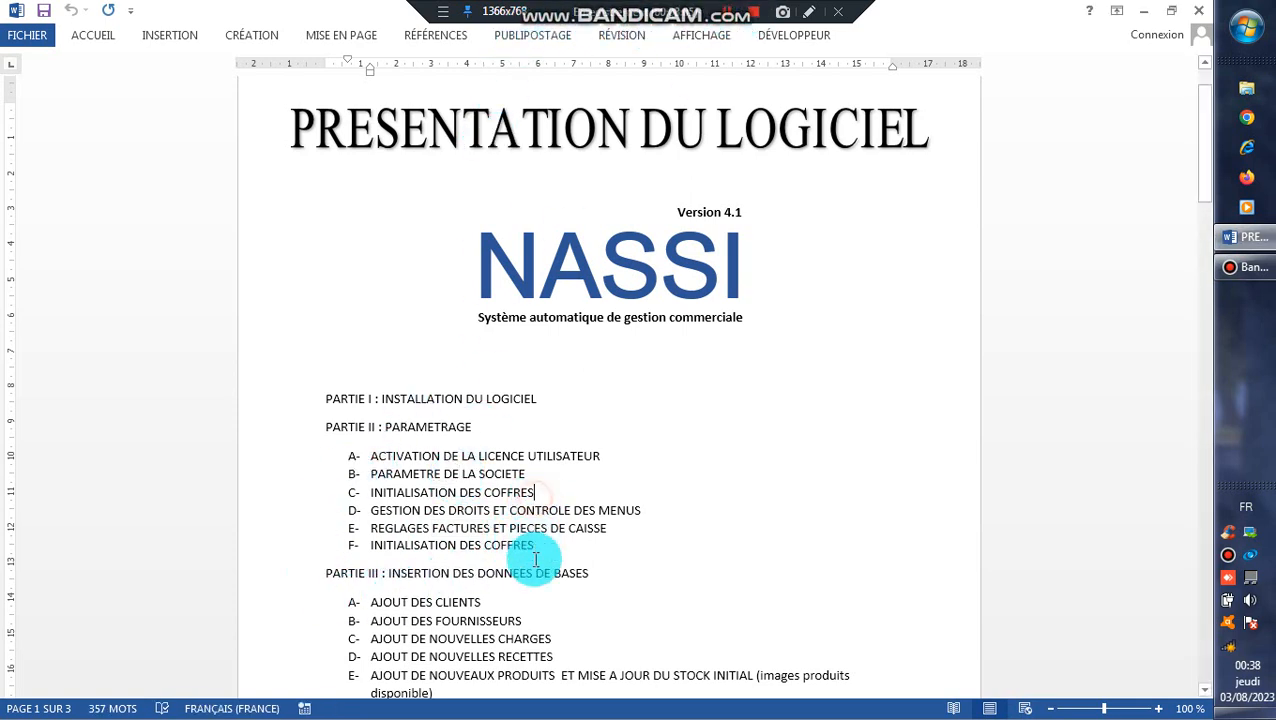
left_click_drag(588, 573, 323, 569)
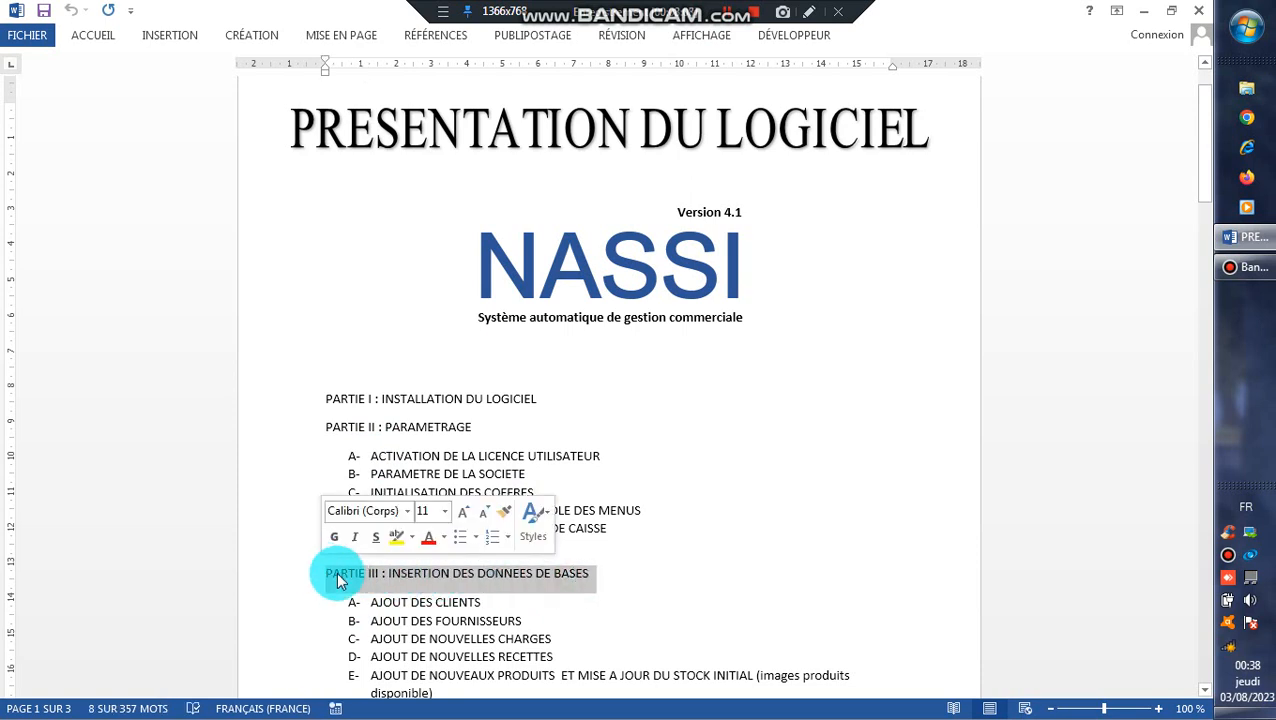
left_click(449, 589)
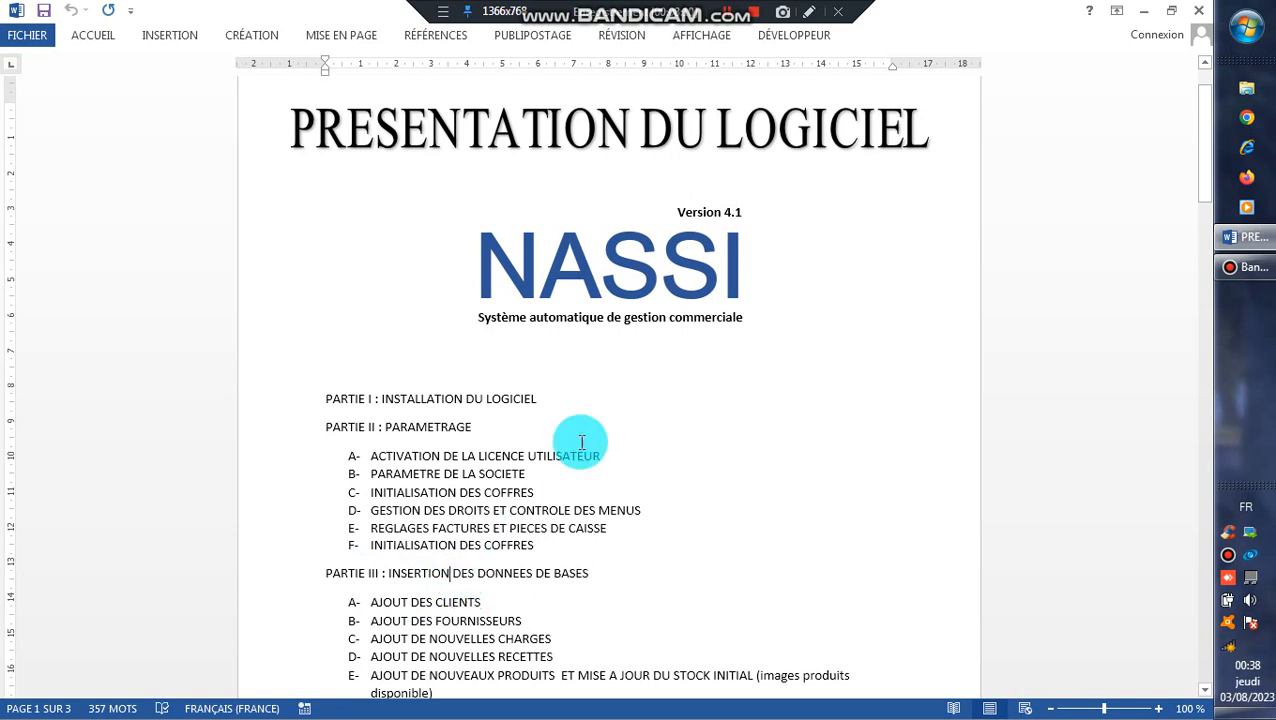